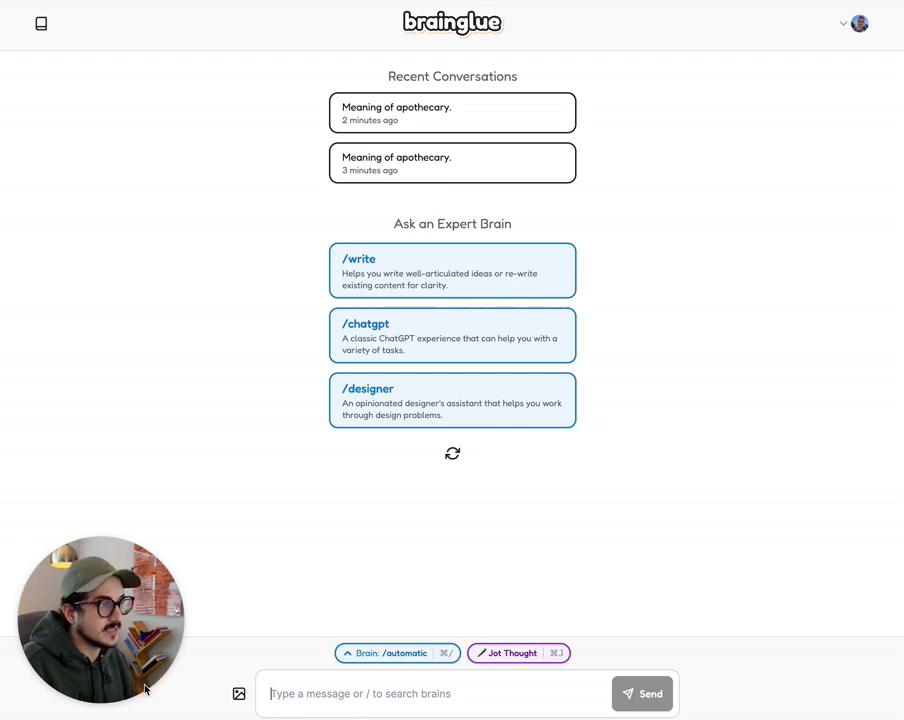
# Ask the /chatgpt brain "what's an apothecary?"
pyautogui.click(483, 340)
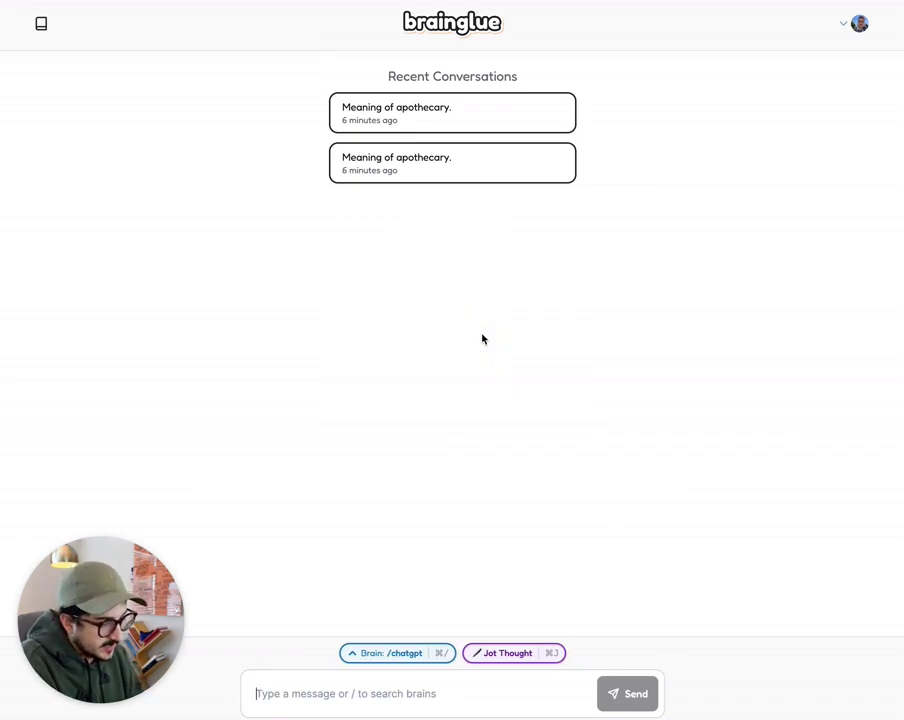
pyautogui.write("what's a")
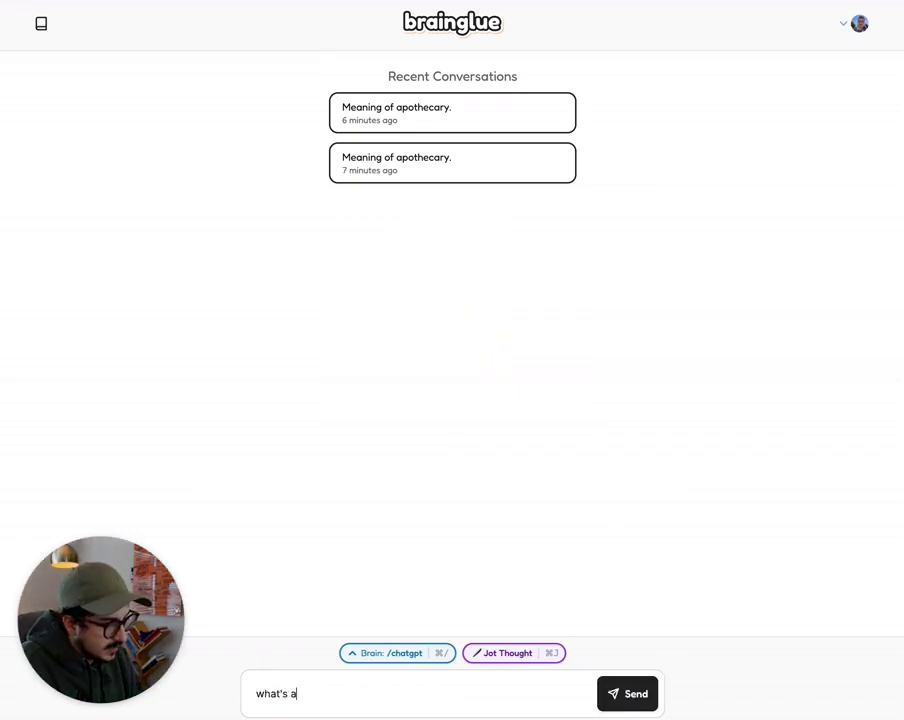
pyautogui.write('n apothecary?')
pyautogui.press('Return')
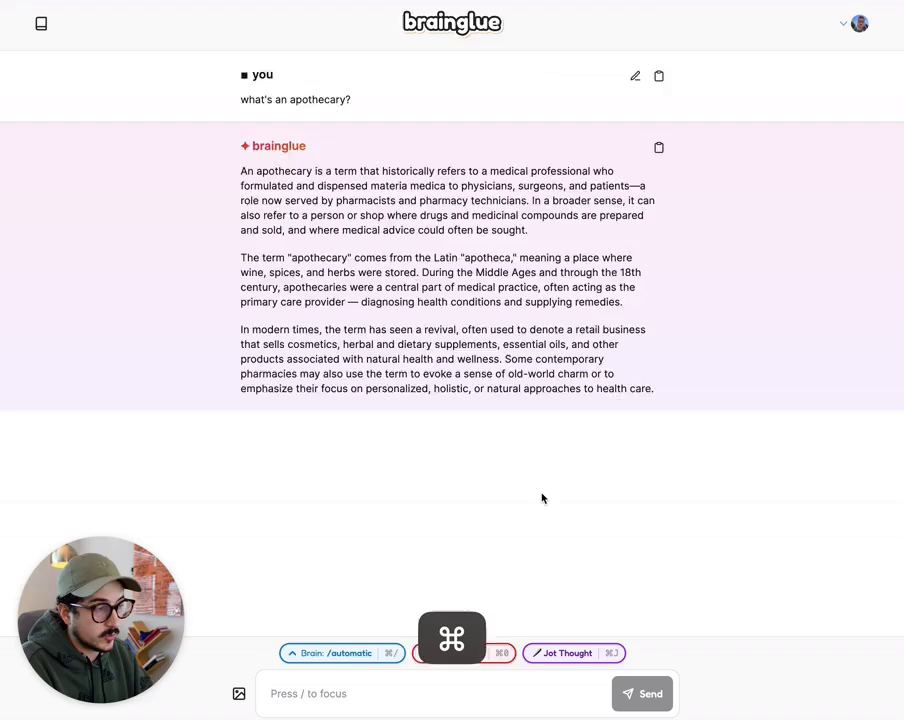
# Re-send "what's an apothecary?" in a fresh conversation and scroll to the reply's action buttons
pyautogui.press('super+0')
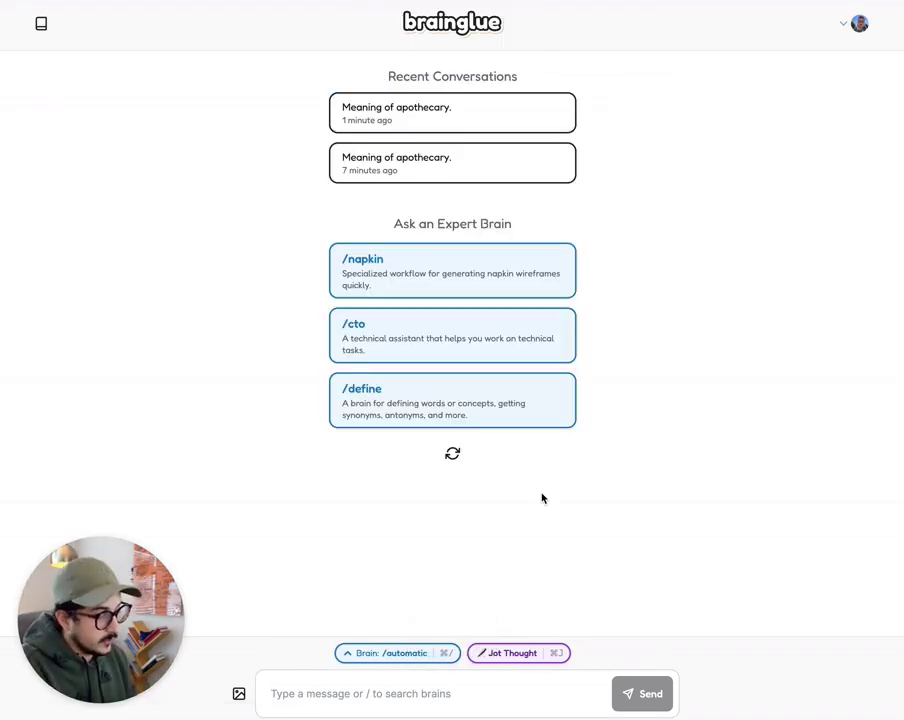
pyautogui.write("what's an apothecary?")
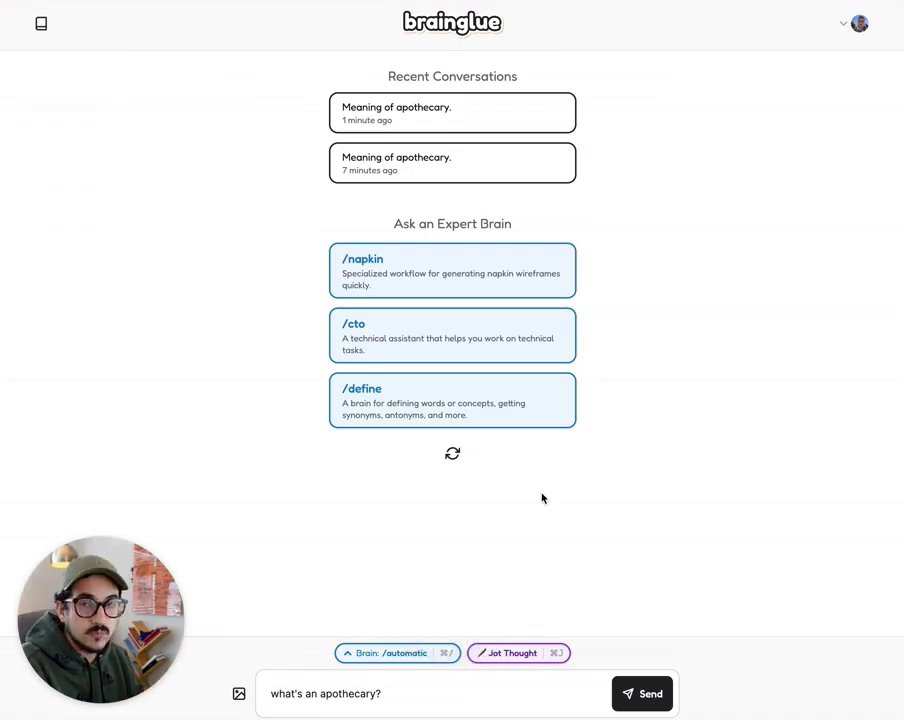
pyautogui.press('Return')
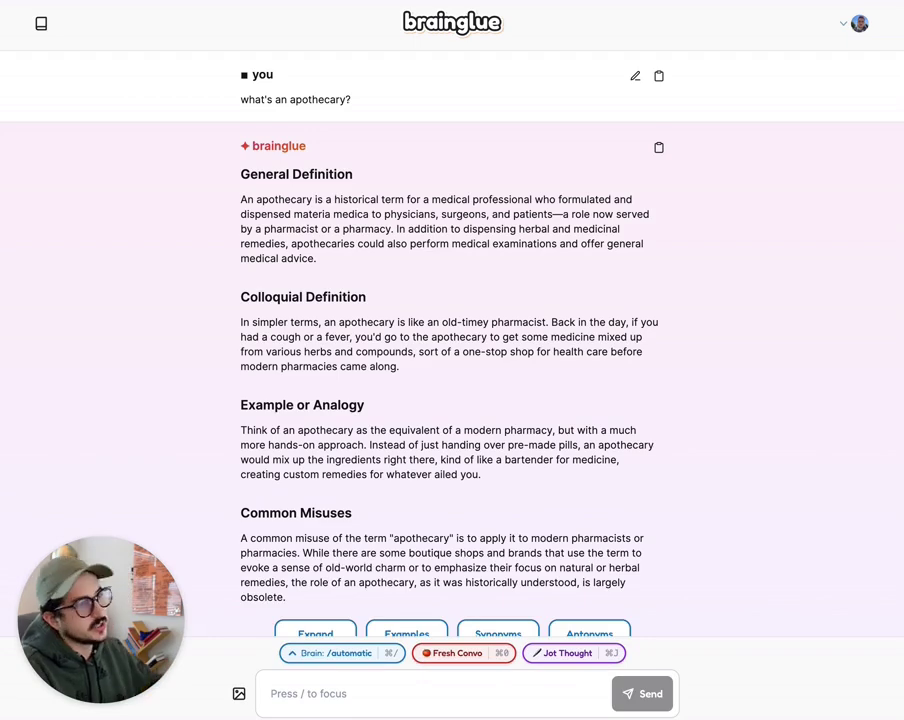
pyautogui.scroll(-2, 553, 395)
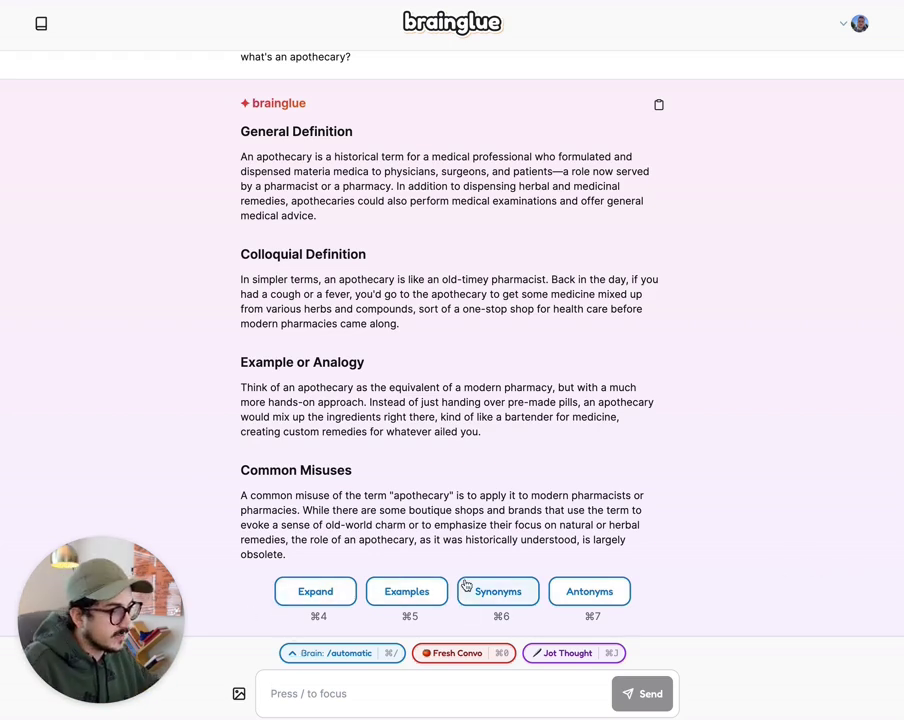
# Request synonyms of apothecary with example usages from the reply's Synonyms button
pyautogui.click(505, 592)
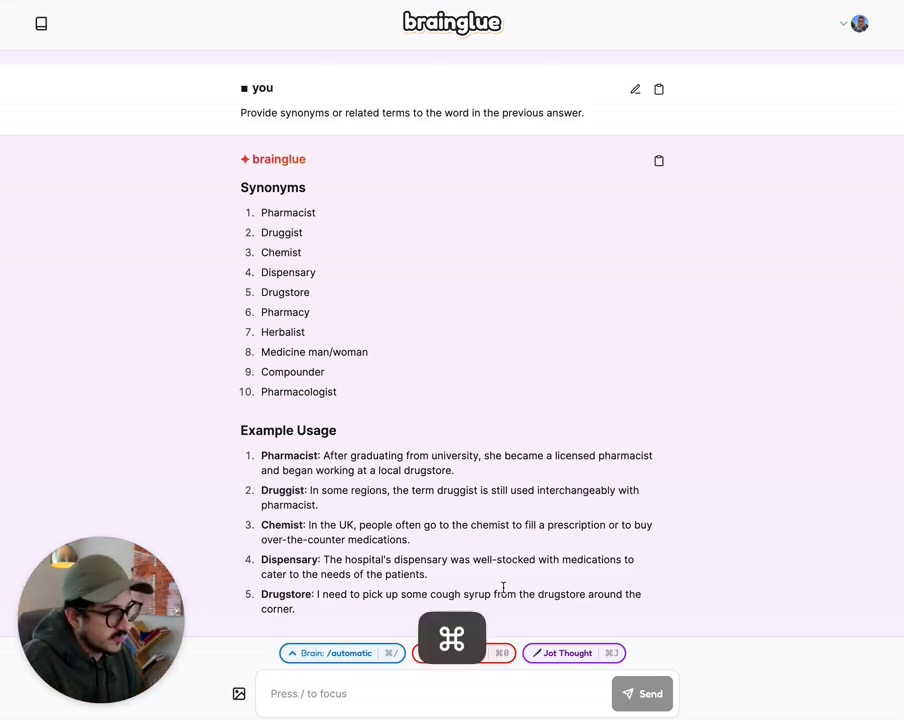
# In a fresh conversation, ask how luggage is offloaded from a plane from a logistics perspective
pyautogui.press('super+0')
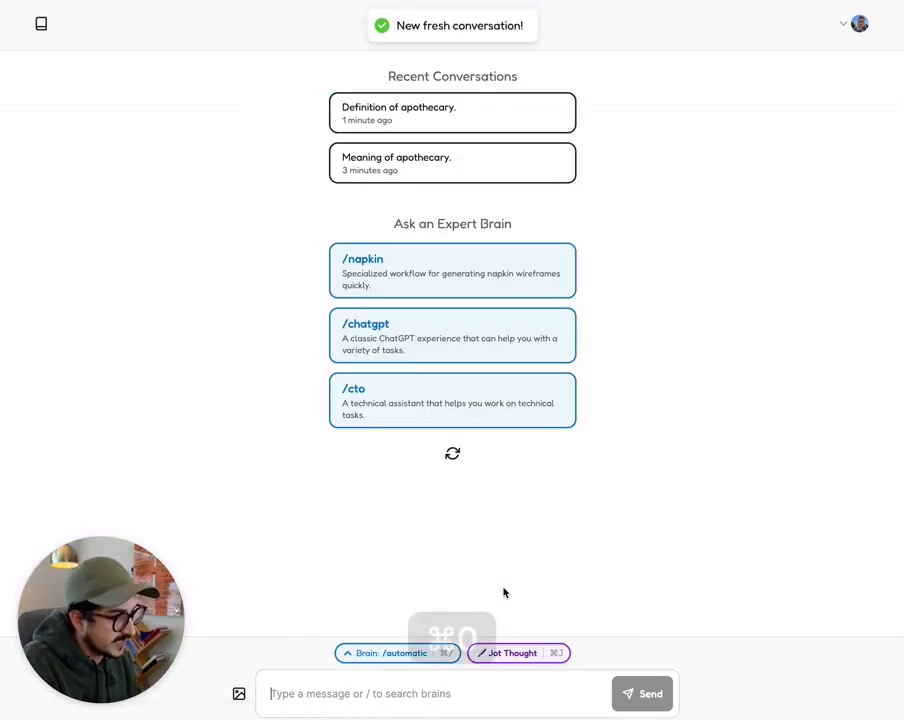
pyautogui.write("wha'")
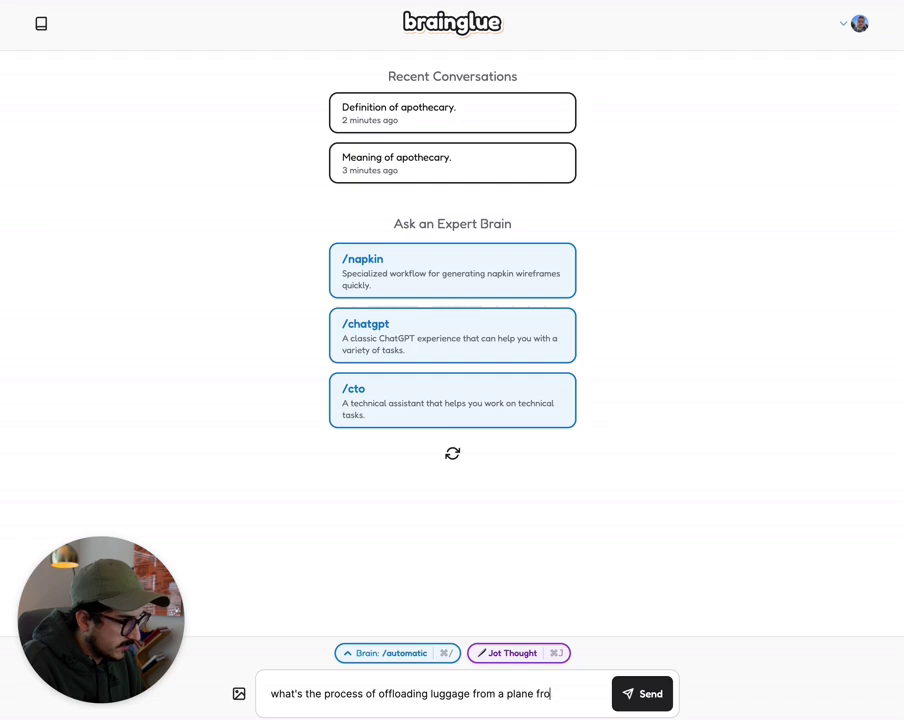
pyautogui.write('gistics perspective.')
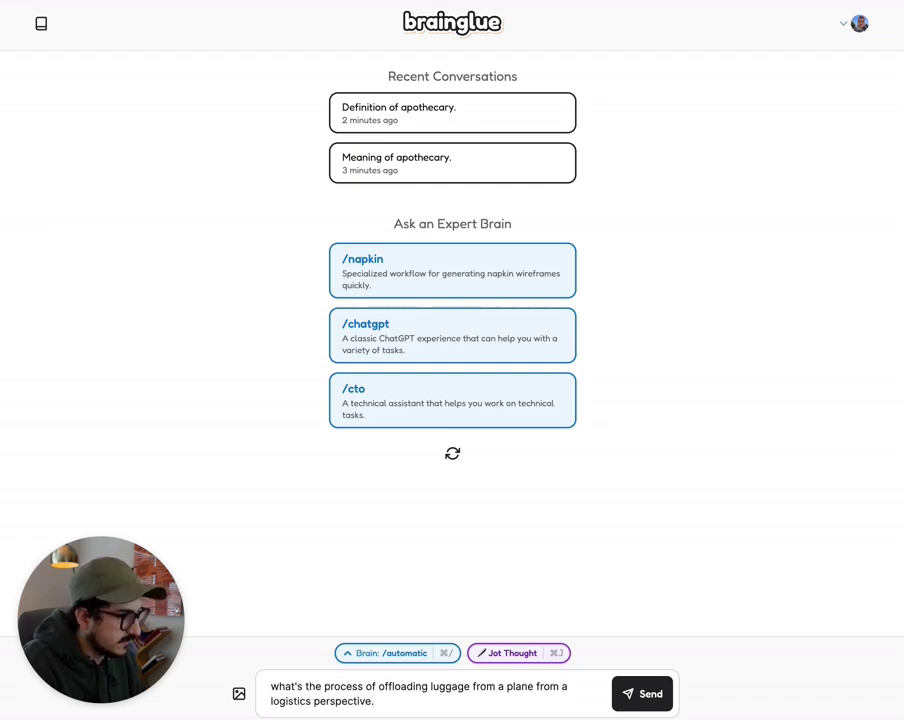
pyautogui.press('Return')
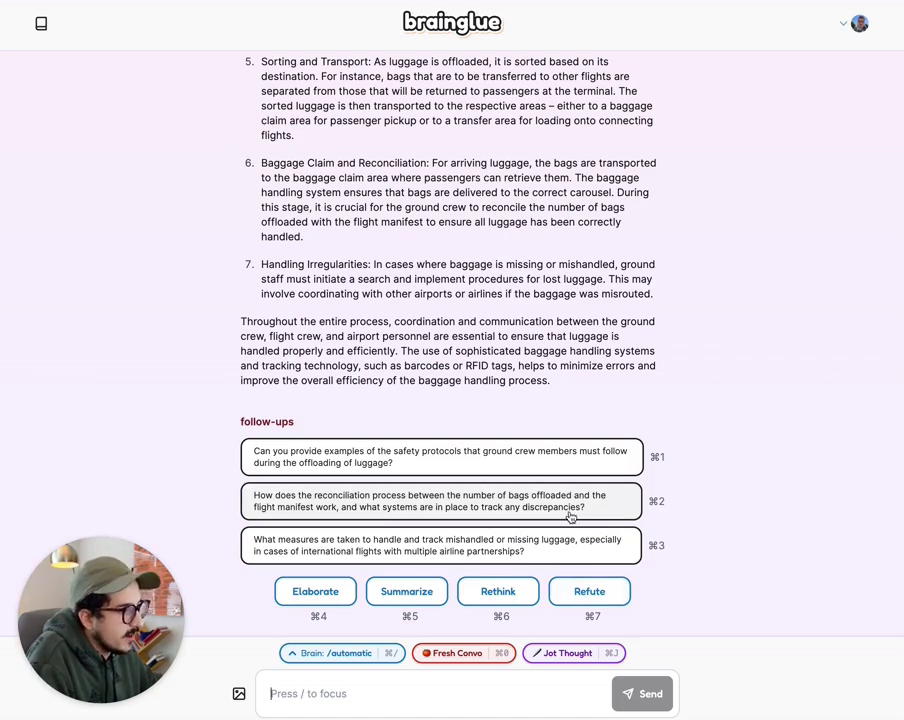
# Ask the suggested follow-up about reconciling offloaded bags with the flight manifest
pyautogui.click(576, 503)
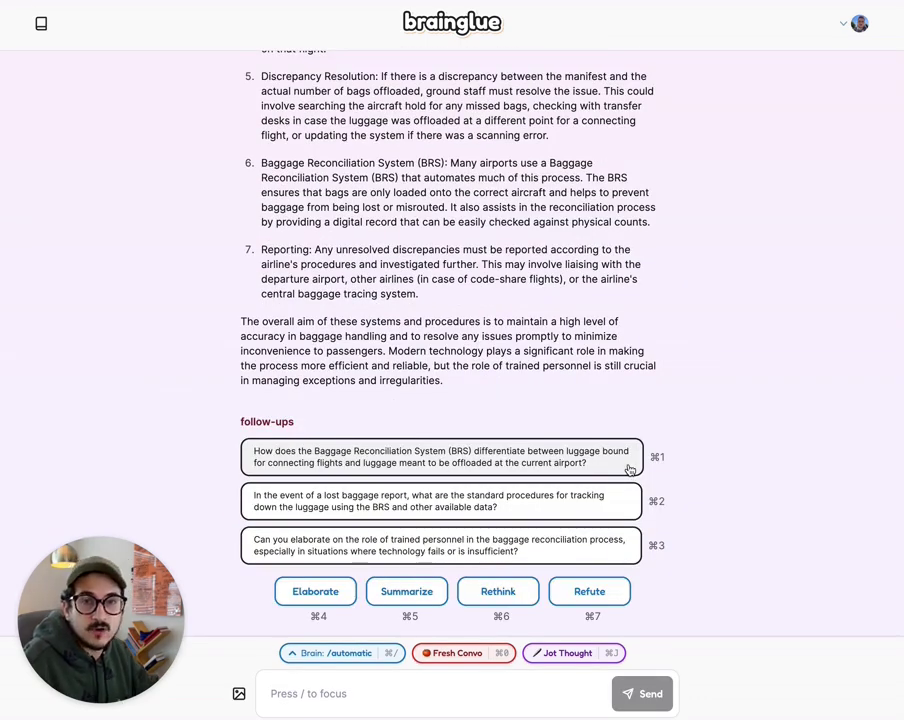
pyautogui.click(436, 694)
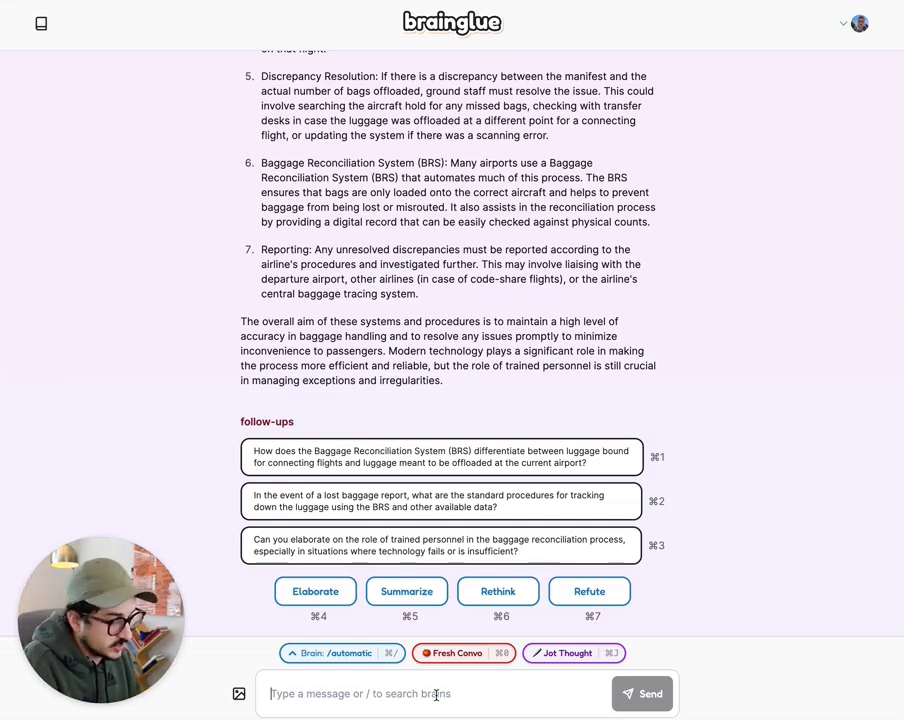
# Switch the message input to the /journey brain
pyautogui.write('/jpo')
pyautogui.press('BackSpace')
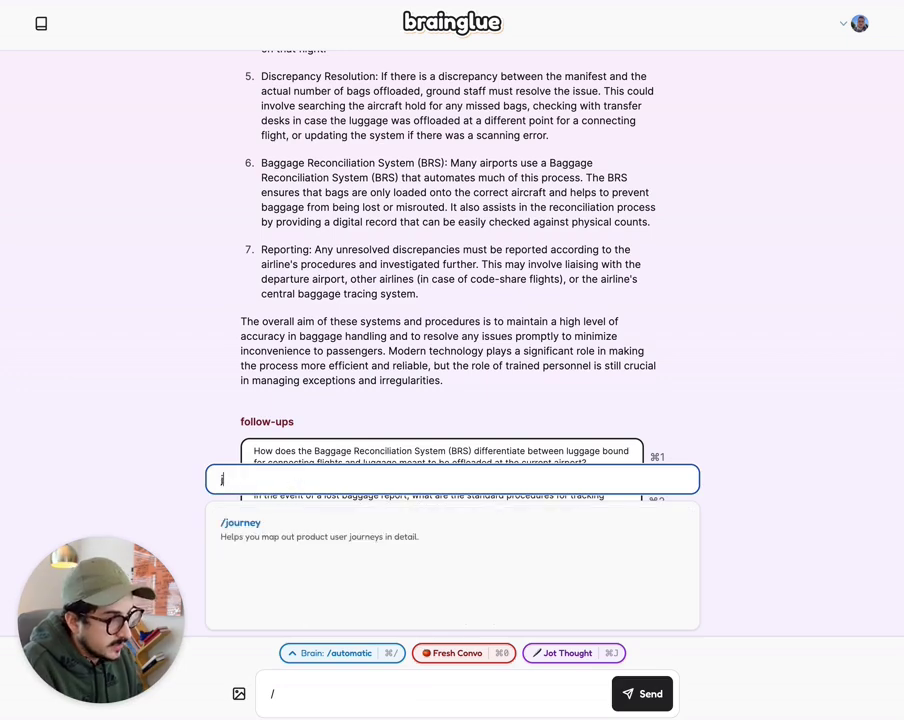
pyautogui.press('Return')
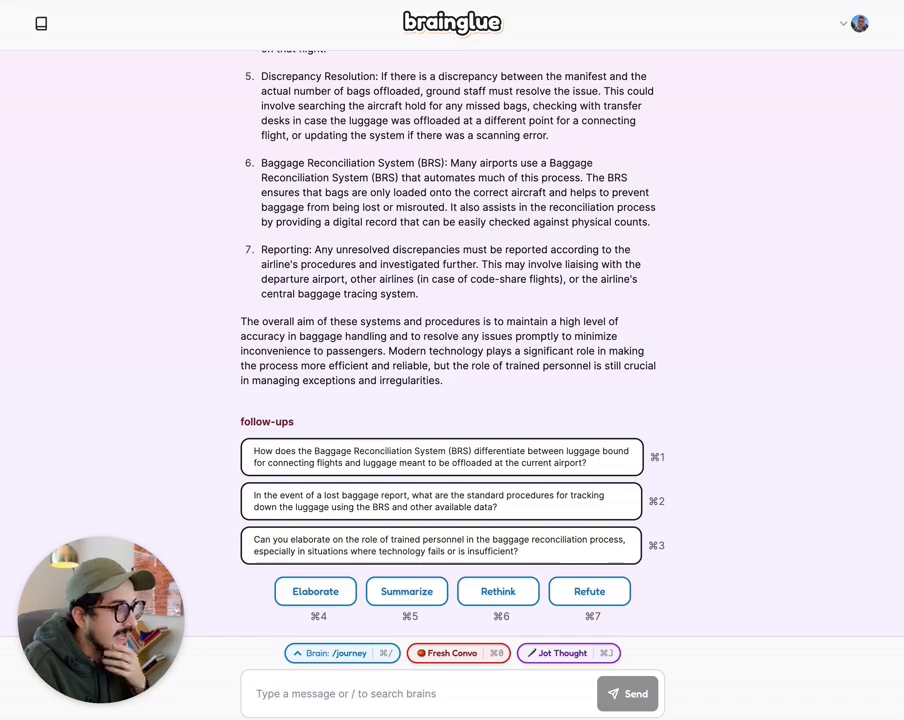
# Draft a request for a user journey of an operator getting baggage offloading information and reporting back
pyautogui.write('oduce ')
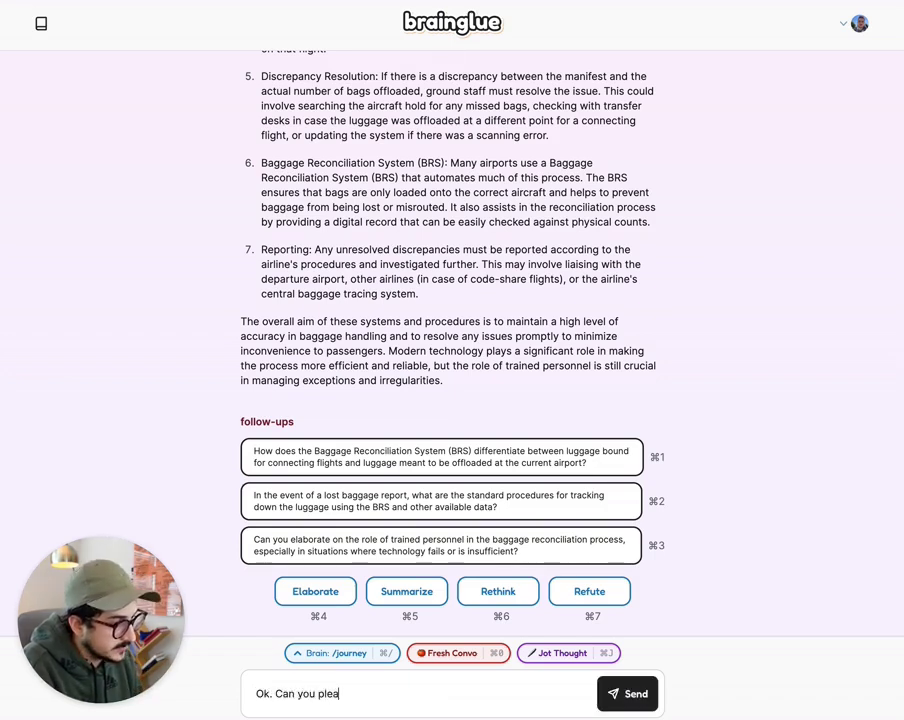
pyautogui.write('a user')
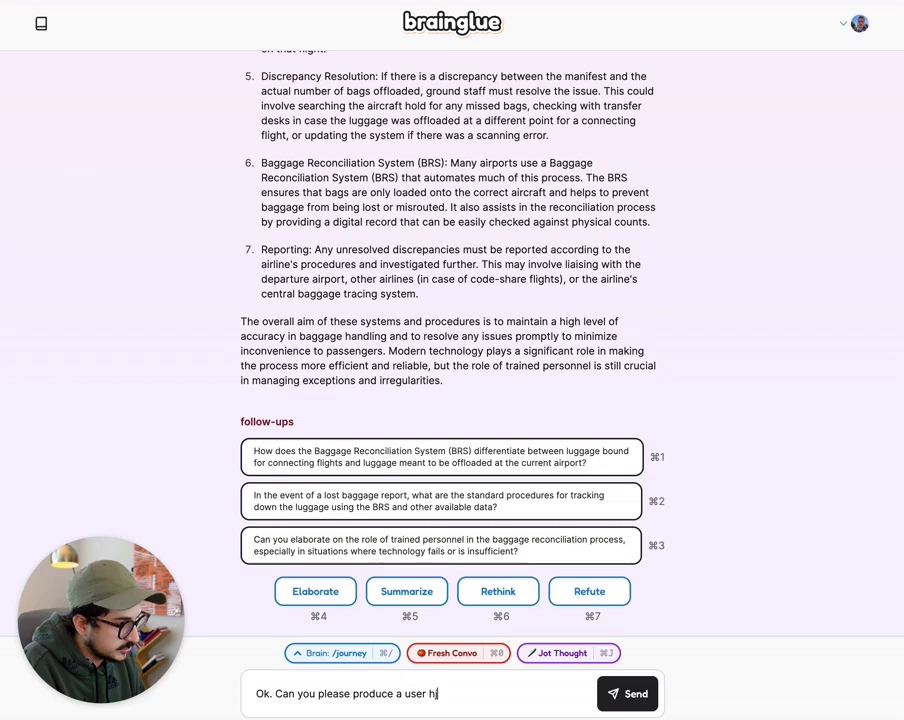
pyautogui.write(' journet')
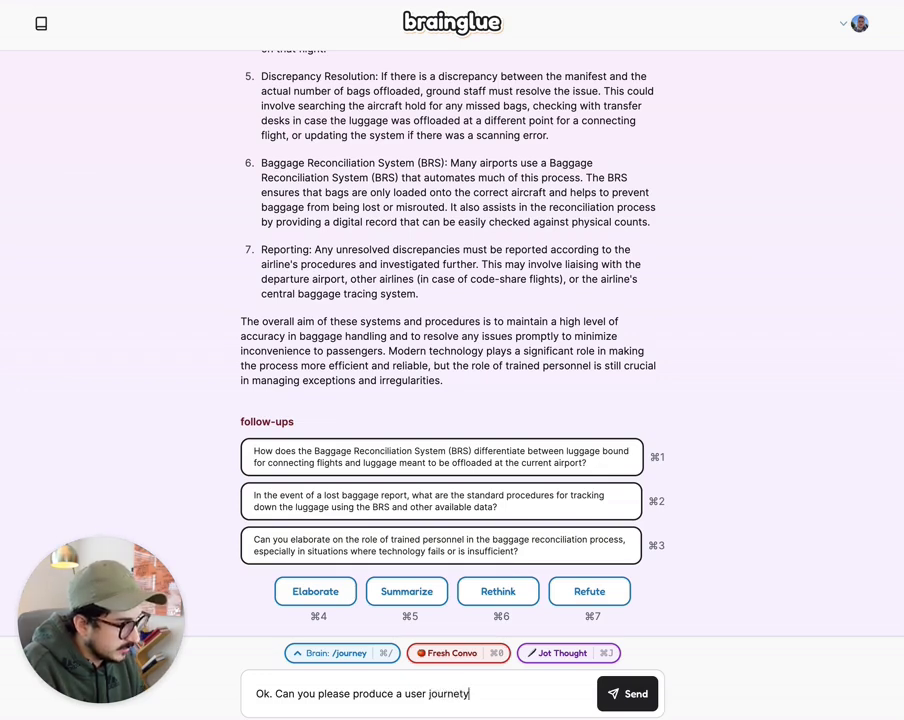
pyautogui.press('BackSpace')
pyautogui.write('for an o')
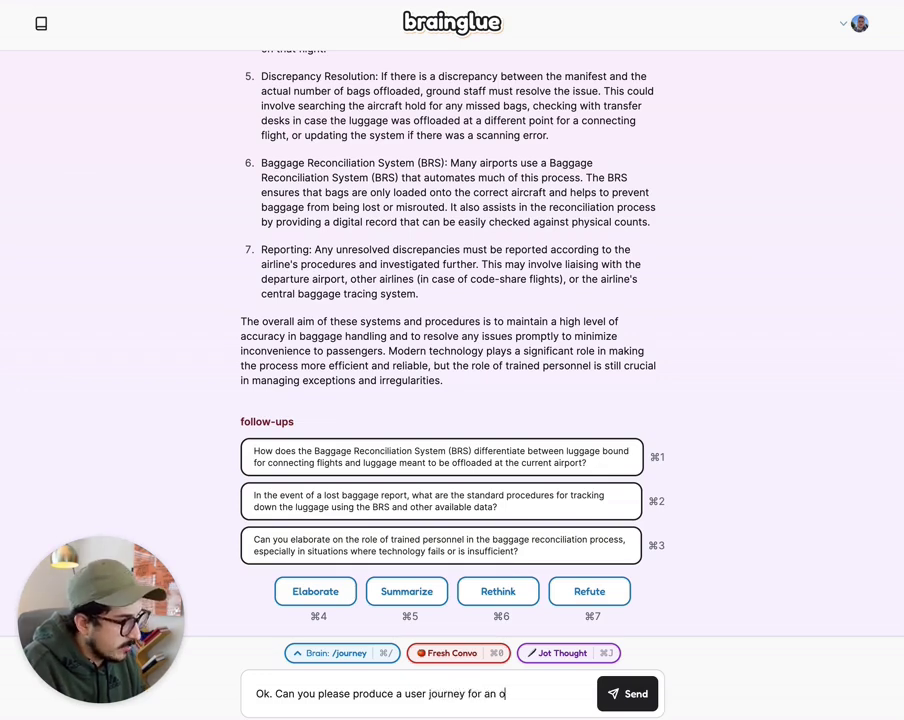
pyautogui.write('at needs')
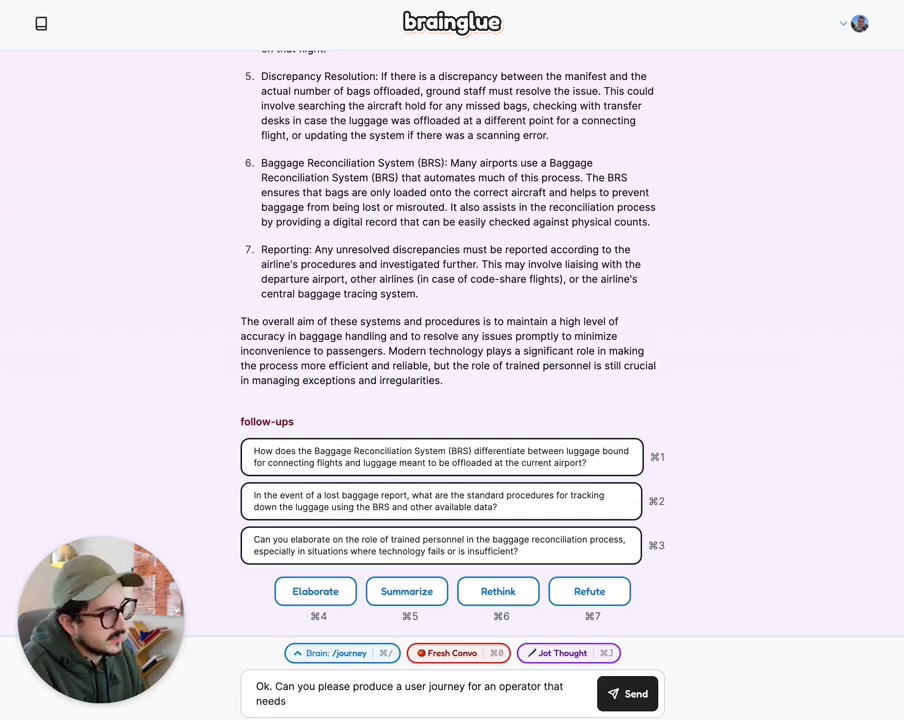
pyautogui.write(' to get inf')
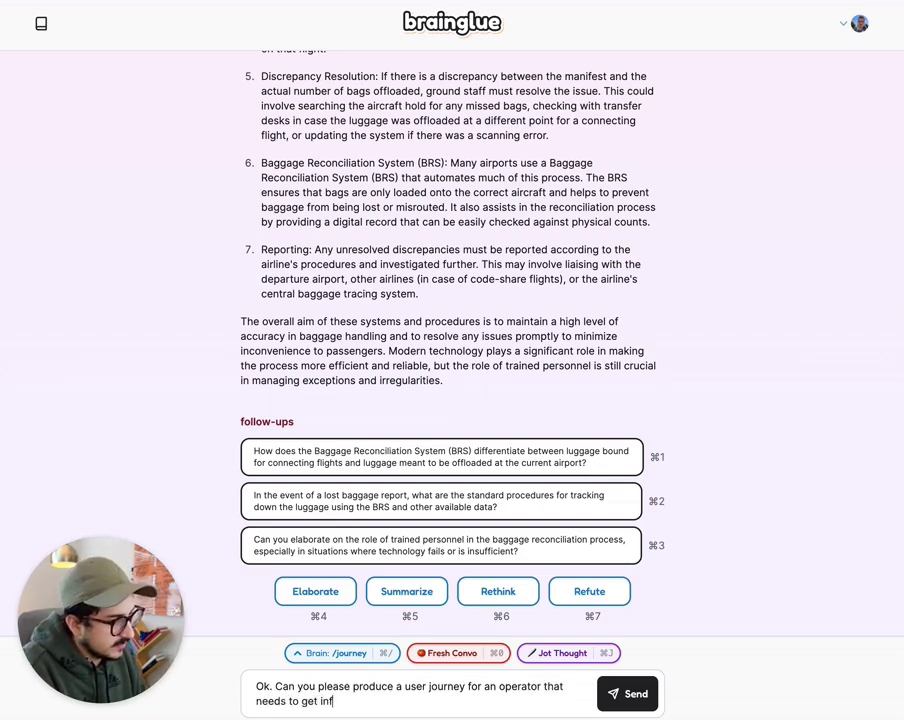
pyautogui.write('o')
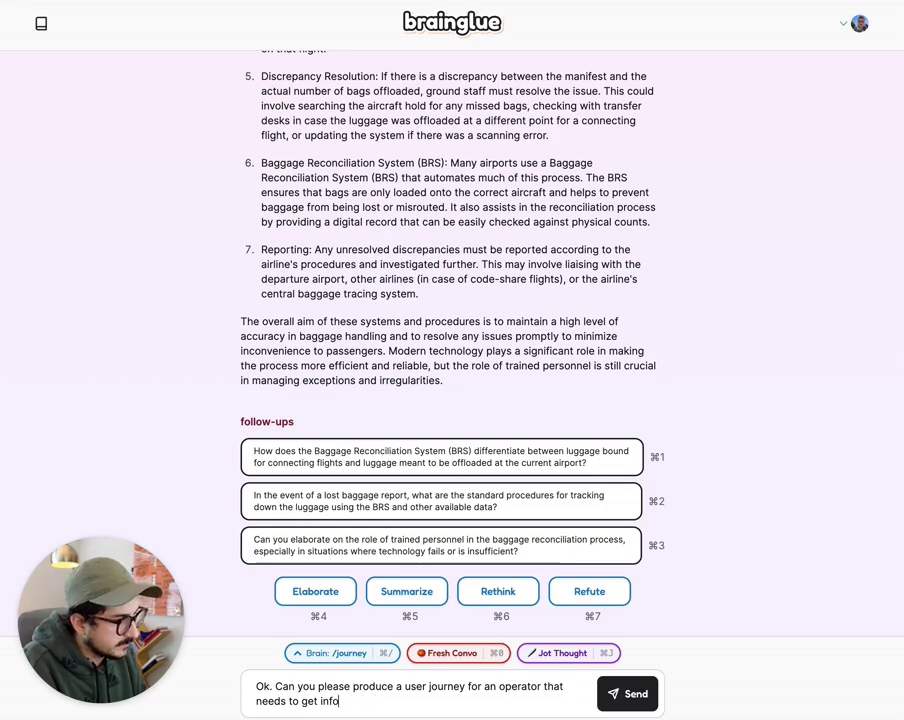
pyautogui.write('mrarmation about ba')
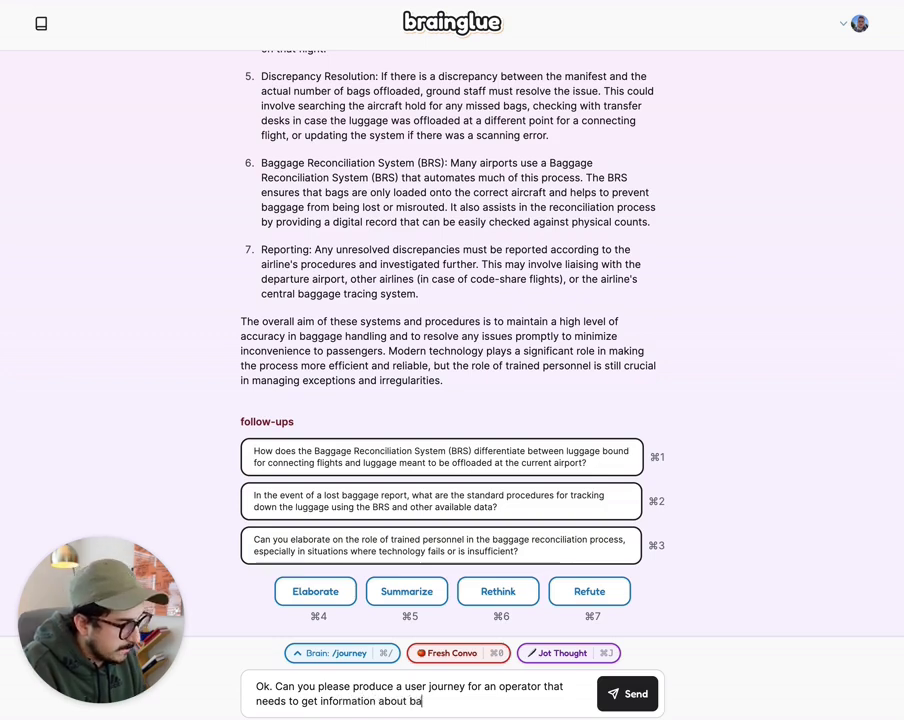
pyautogui.write('ggage offloading and repor')
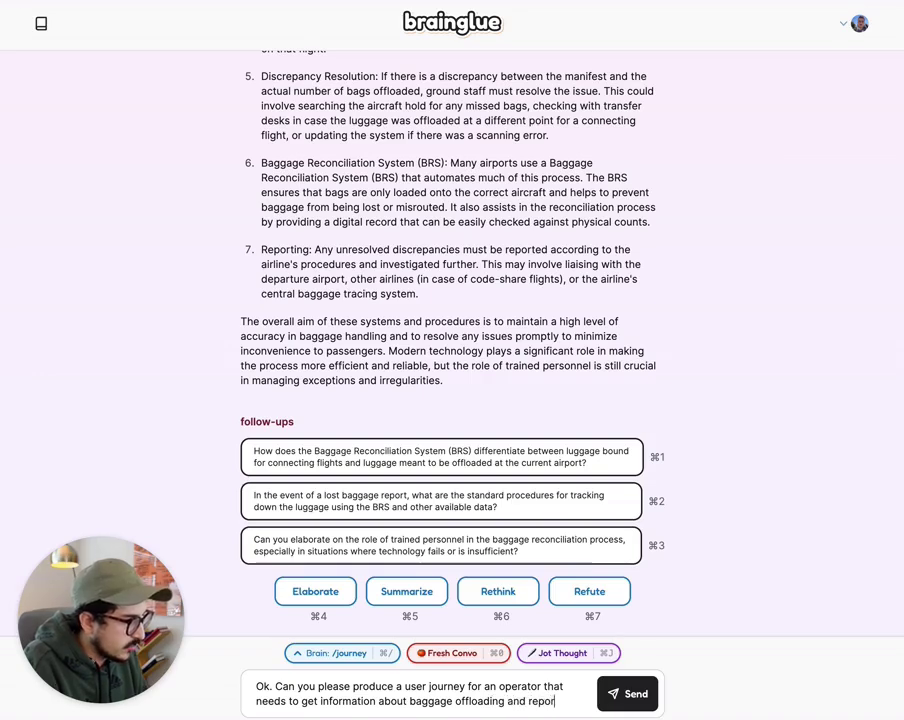
pyautogui.write('t back w')
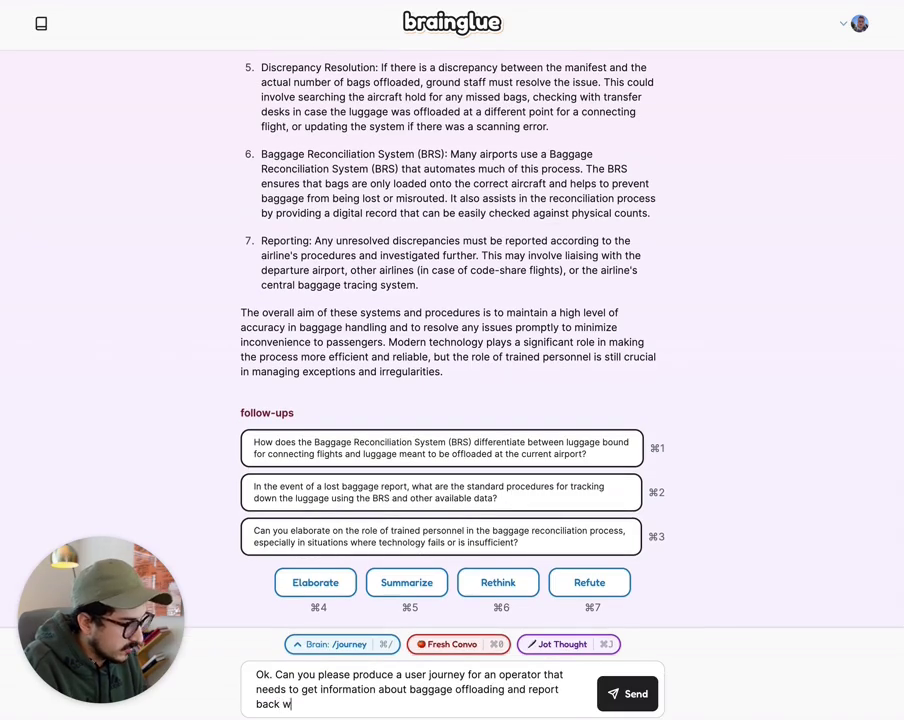
pyautogui.write("'s happening.")
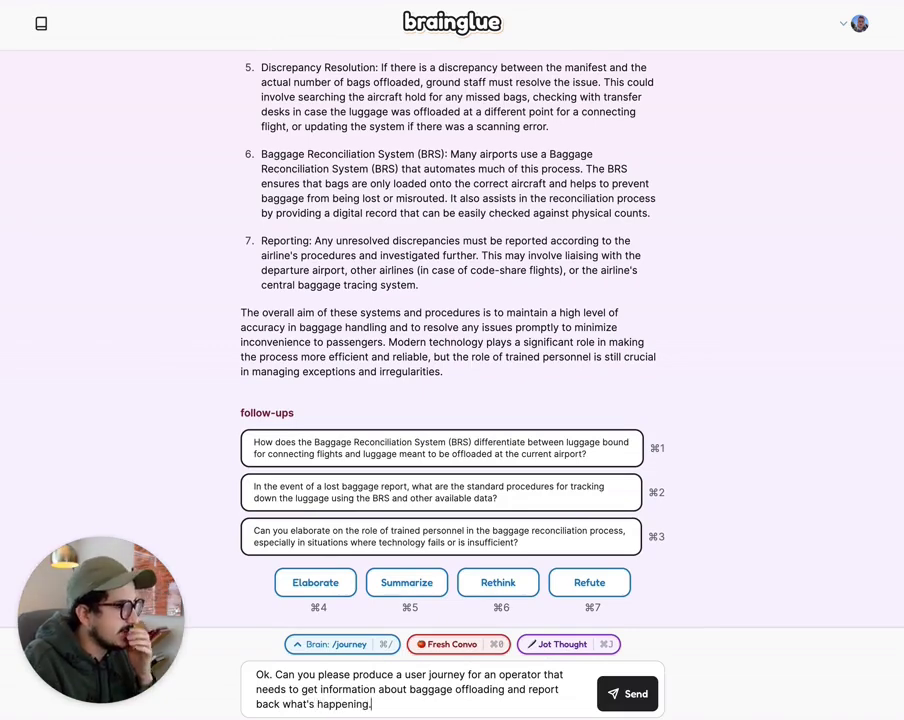
pyautogui.press('BackSpace')
pyautogui.write('?')
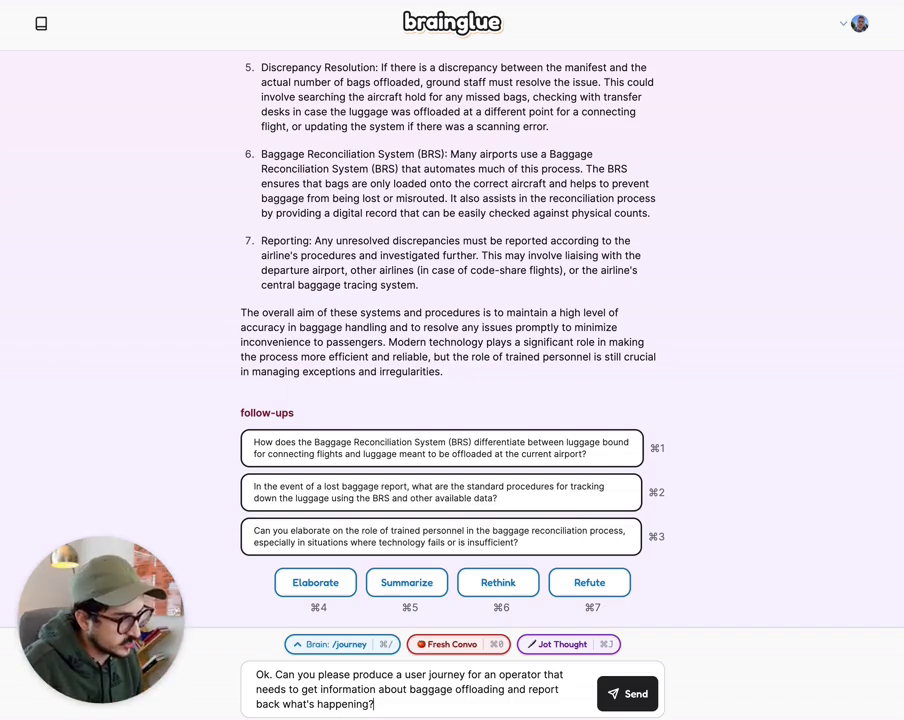
# Send the journey request and scroll through the resulting ten-step operator timeline
pyautogui.press('Return')
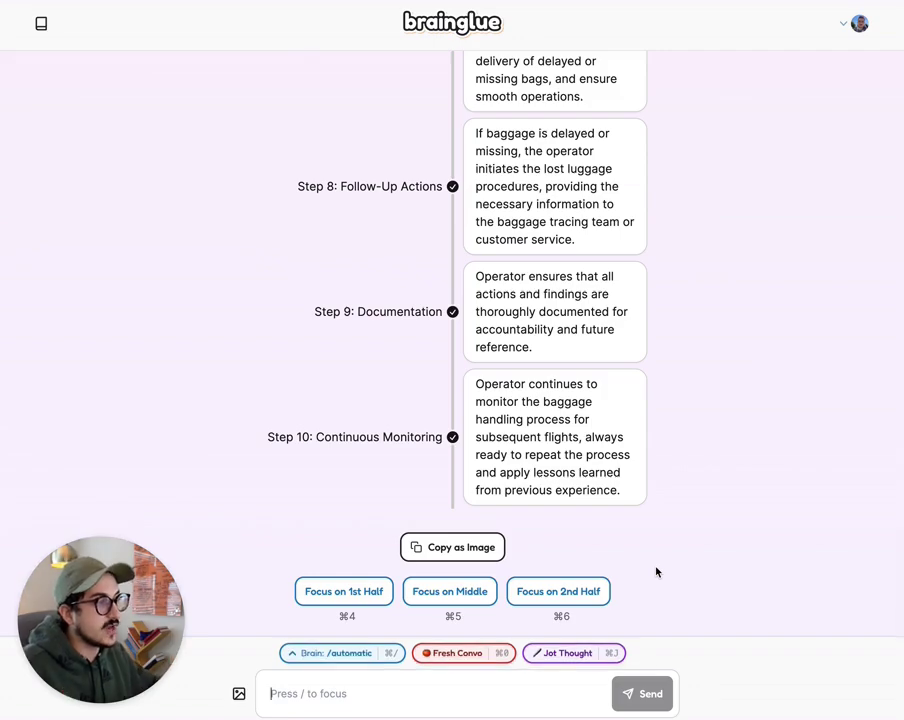
pyautogui.scroll(4, 690, 430)
pyautogui.scroll(3, 690, 430)
pyautogui.scroll(1, 690, 430)
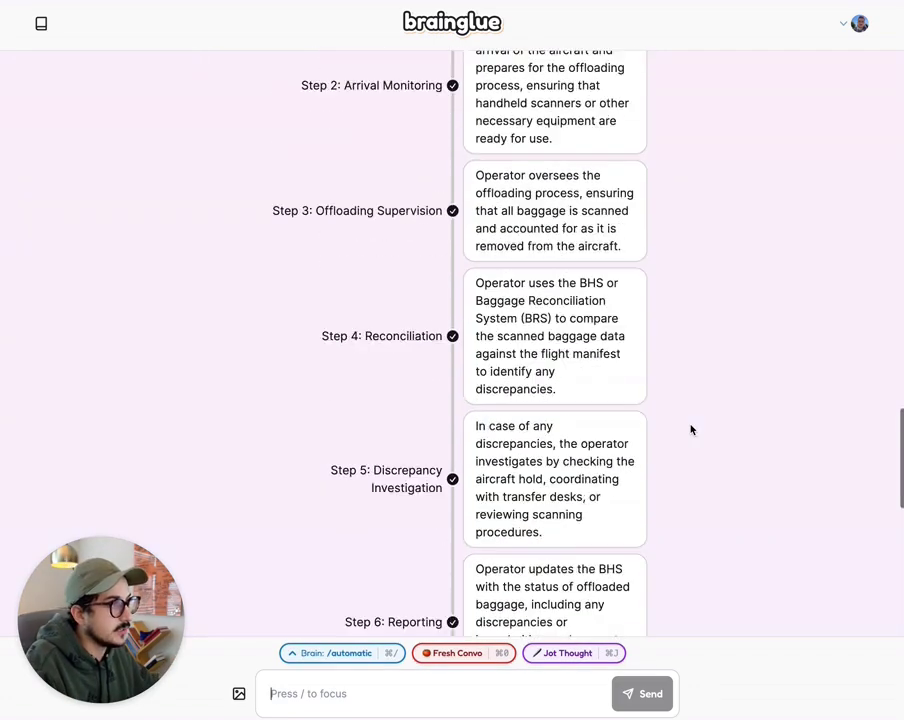
pyautogui.scroll(1, 690, 430)
pyautogui.scroll(1, 690, 430)
pyautogui.scroll(3, 690, 430)
pyautogui.scroll(1, 690, 430)
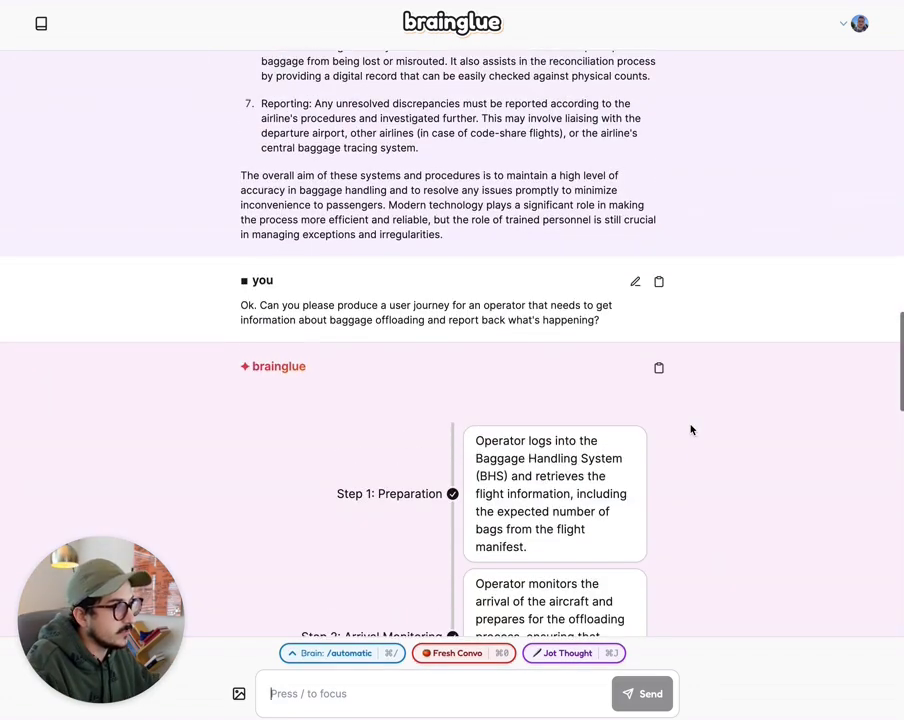
pyautogui.scroll(-2, 688, 428)
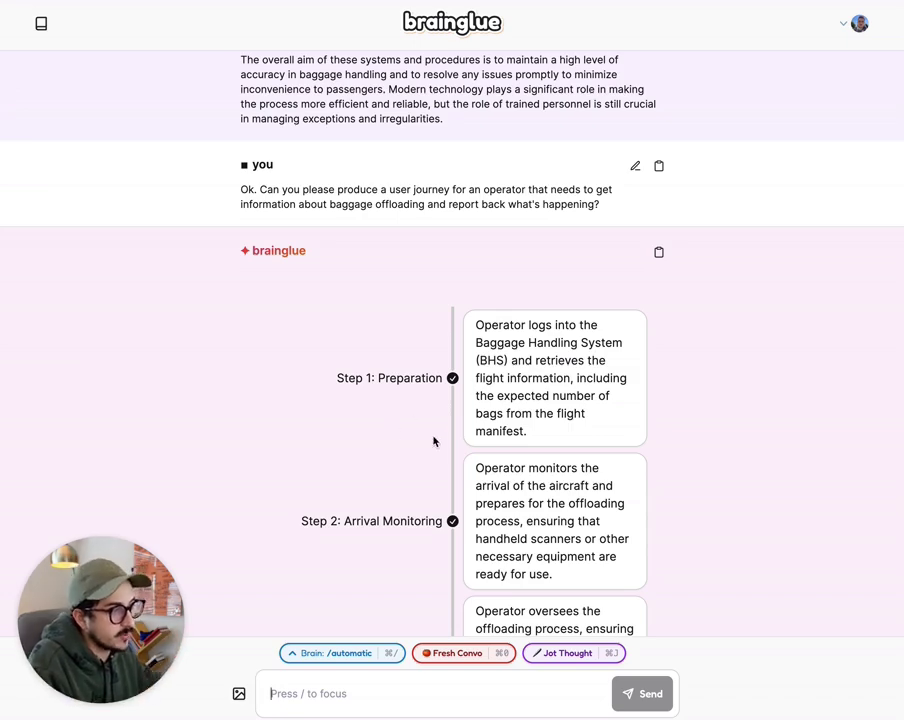
pyautogui.scroll(-2, 524, 430)
pyautogui.scroll(-1, 524, 430)
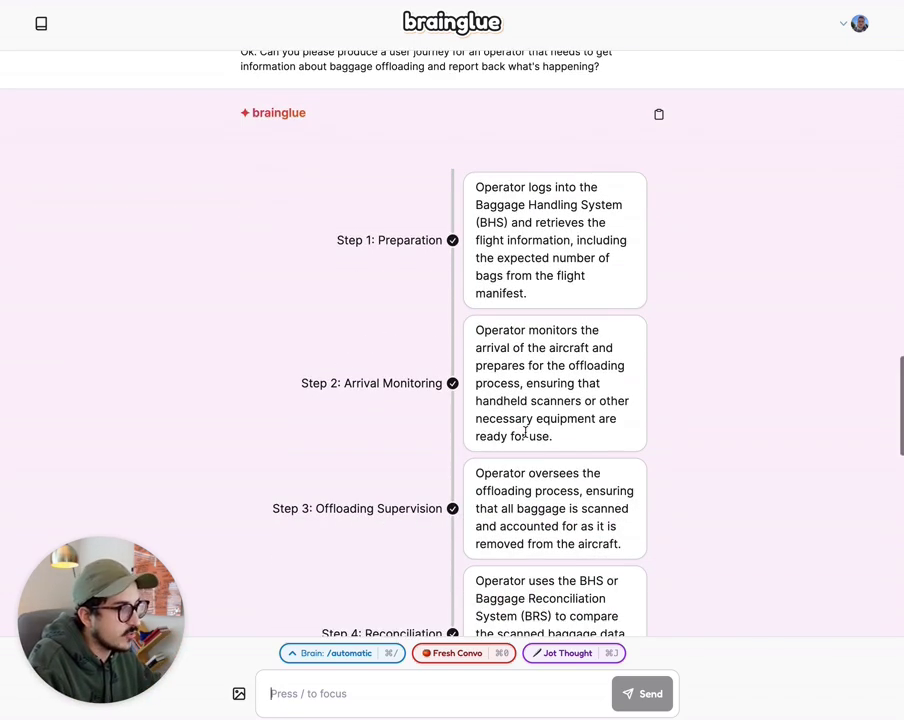
pyautogui.scroll(-1, 522, 434)
pyautogui.scroll(-1, 522, 434)
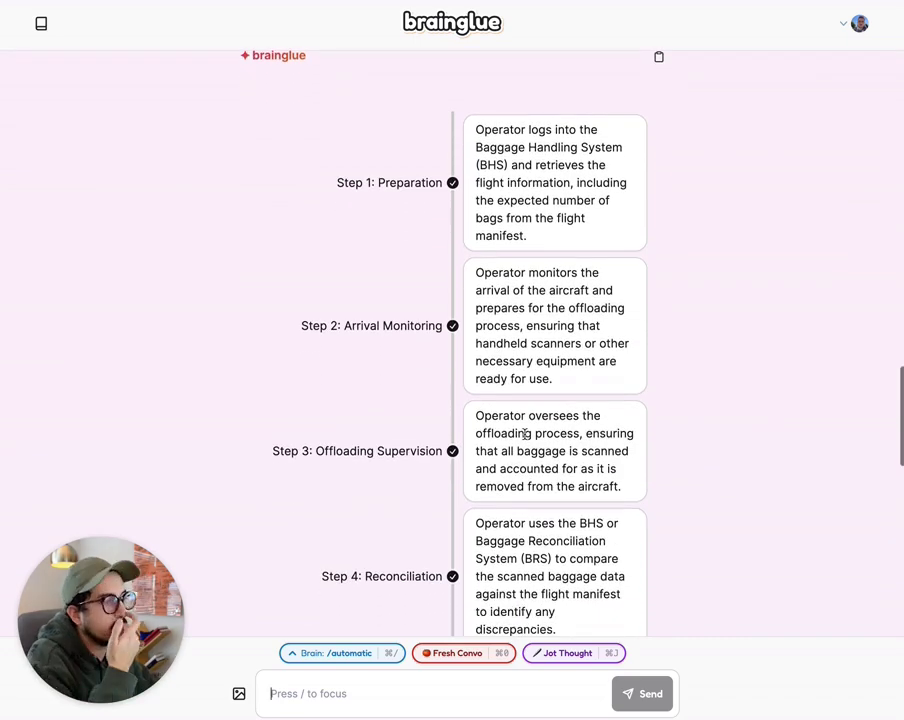
pyautogui.scroll(-2, 527, 452)
pyautogui.scroll(-5, 527, 452)
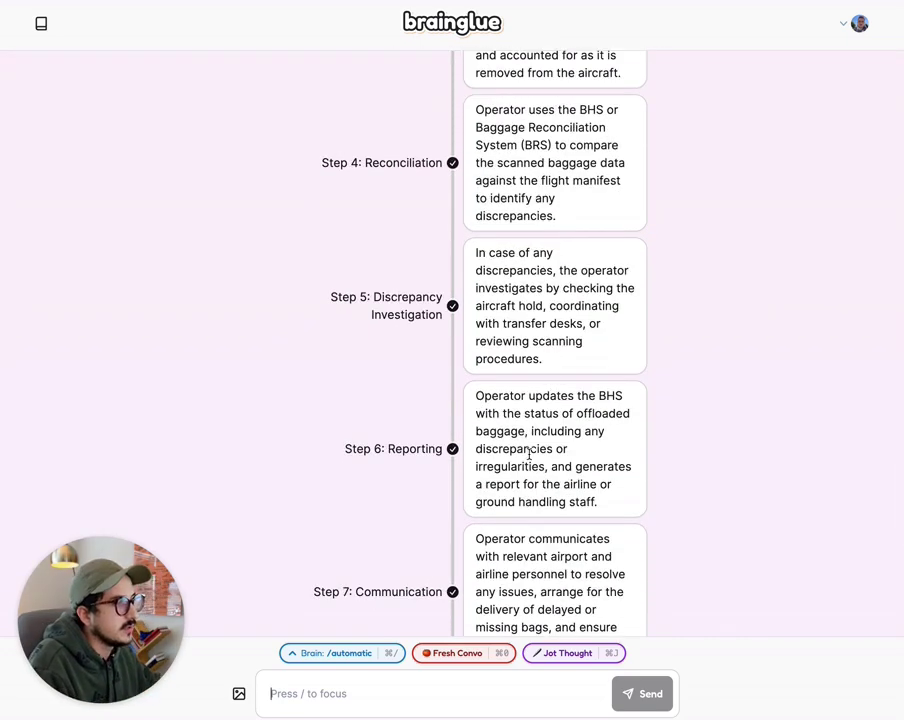
pyautogui.scroll(-1, 560, 440)
pyautogui.scroll(-1, 580, 455)
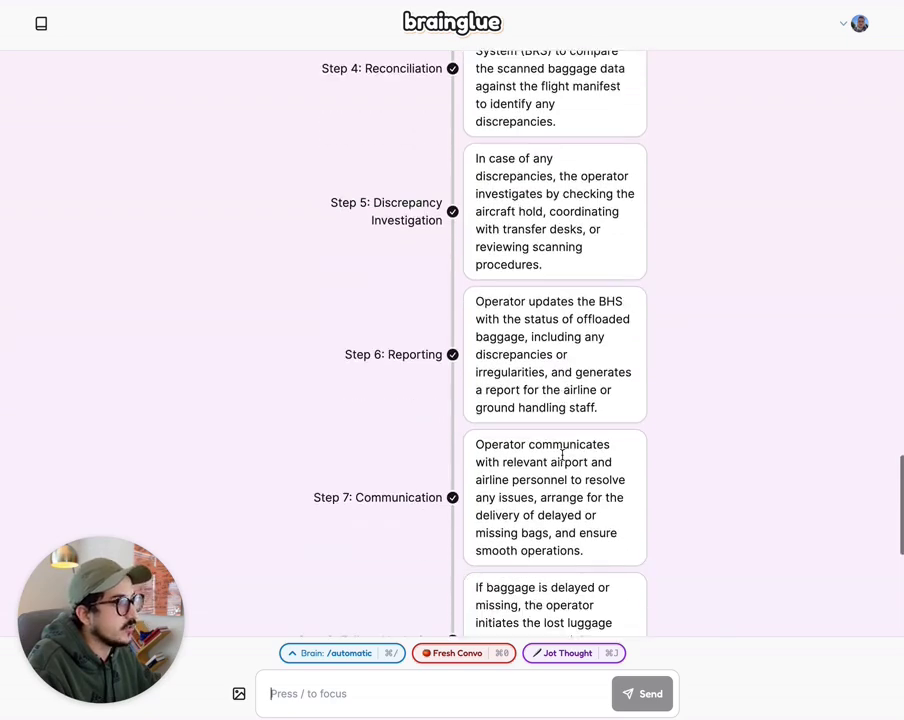
pyautogui.scroll(-3, 558, 456)
pyautogui.scroll(-3, 562, 456)
pyautogui.scroll(2, 558, 458)
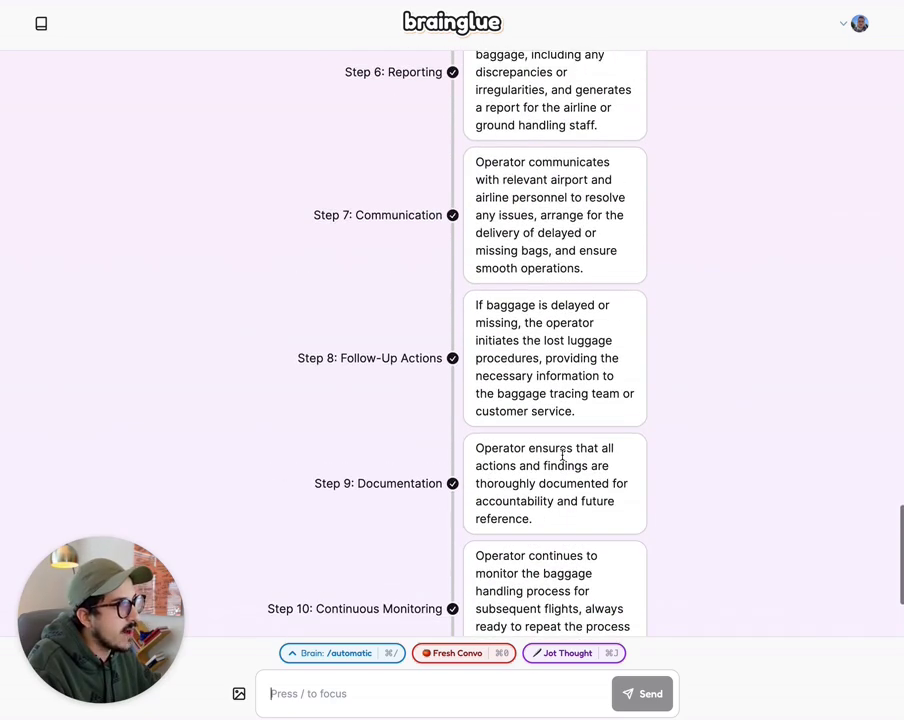
pyautogui.scroll(2, 562, 455)
pyautogui.scroll(1, 540, 420)
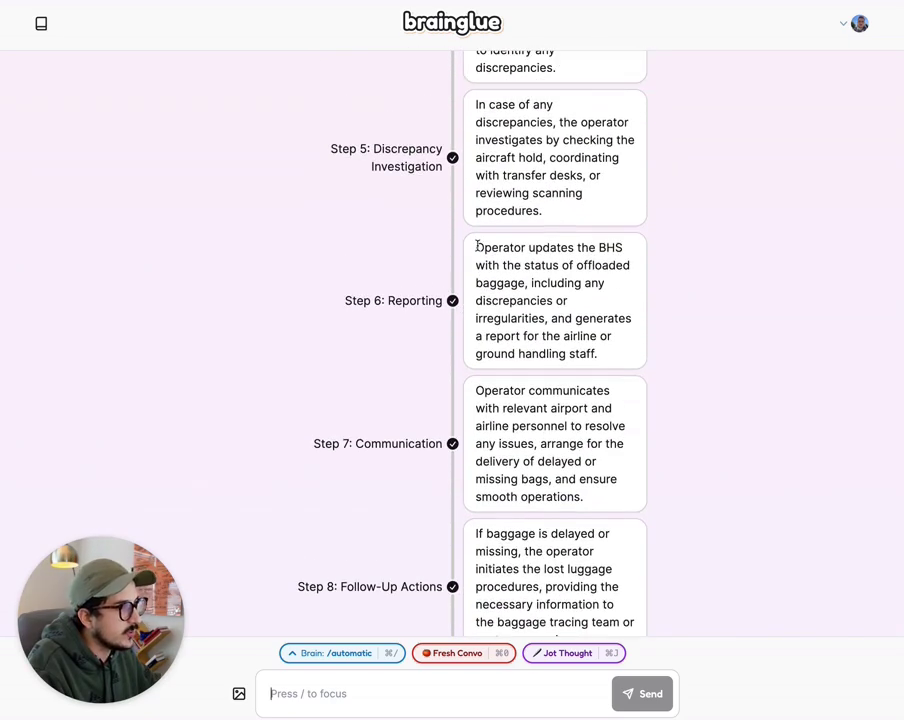
# Copy the Step 1–10 journey timeline as an image
pyautogui.moveTo(475, 245)
pyautogui.mouseDown()
pyautogui.moveTo(552, 268)
pyautogui.moveTo(605, 334)
pyautogui.mouseUp()
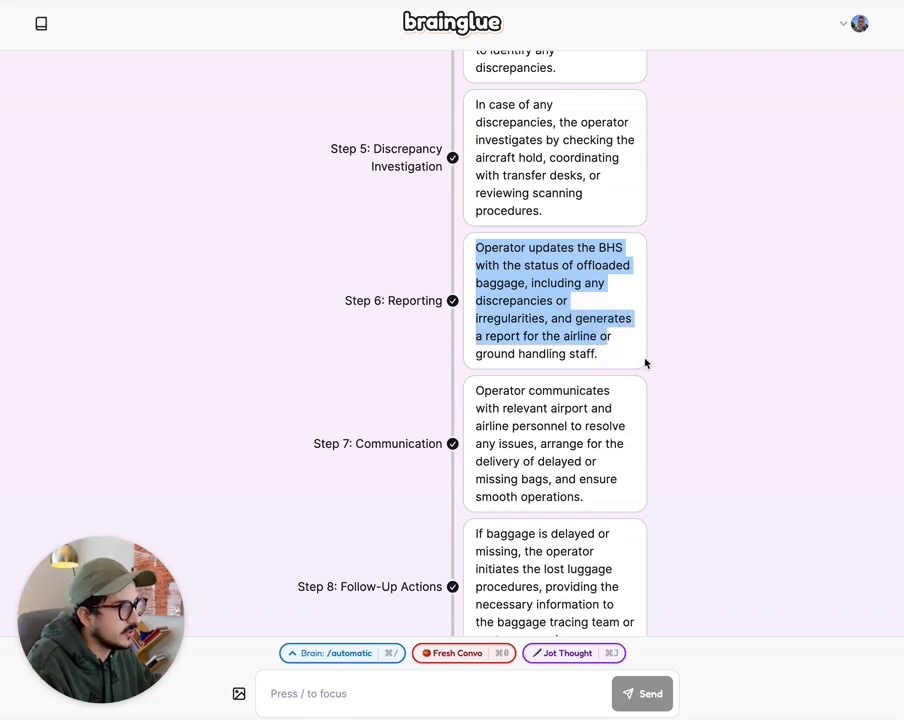
pyautogui.click(724, 390)
pyautogui.scroll(-2, 724, 390)
pyautogui.scroll(-4, 724, 390)
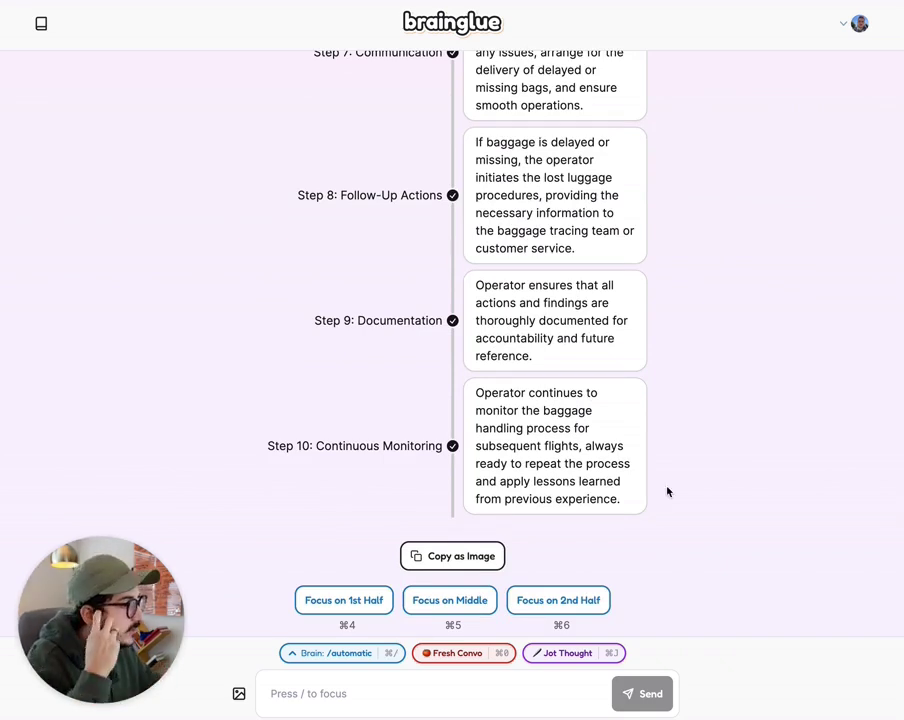
pyautogui.click(696, 494)
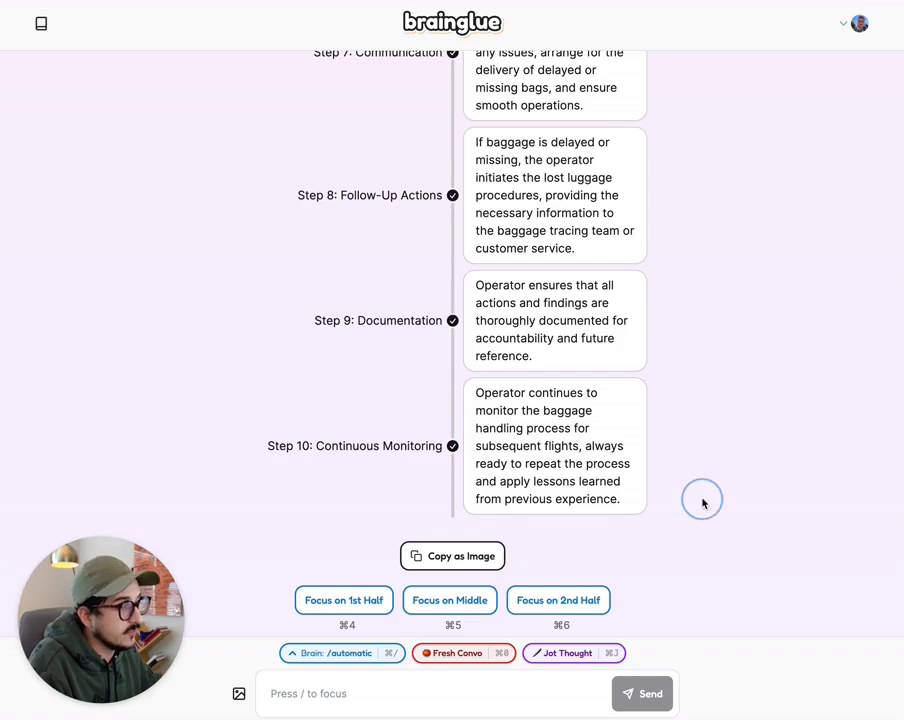
pyautogui.click(455, 562)
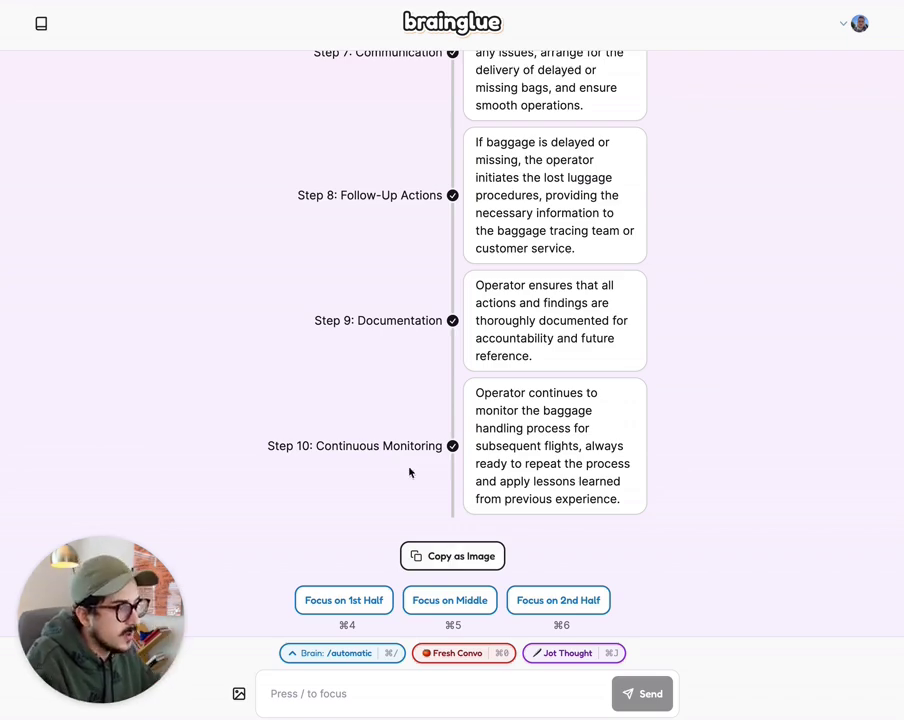
pyautogui.scroll(1, 425, 440)
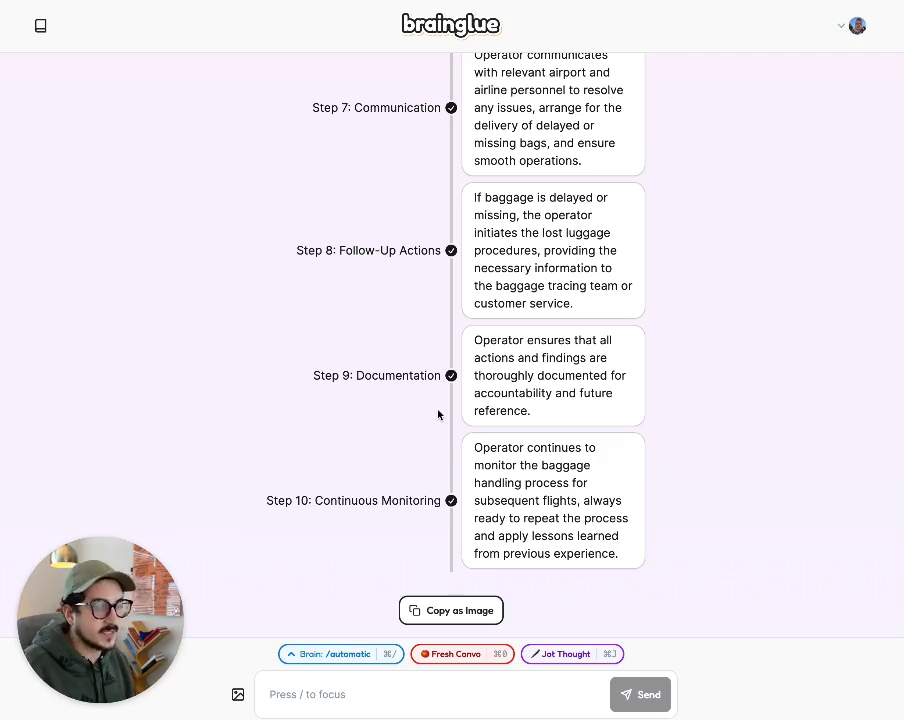
# In a fresh /note conversation, save a note on investigating how RFID works in airport bag logistics
pyautogui.click(492, 27)
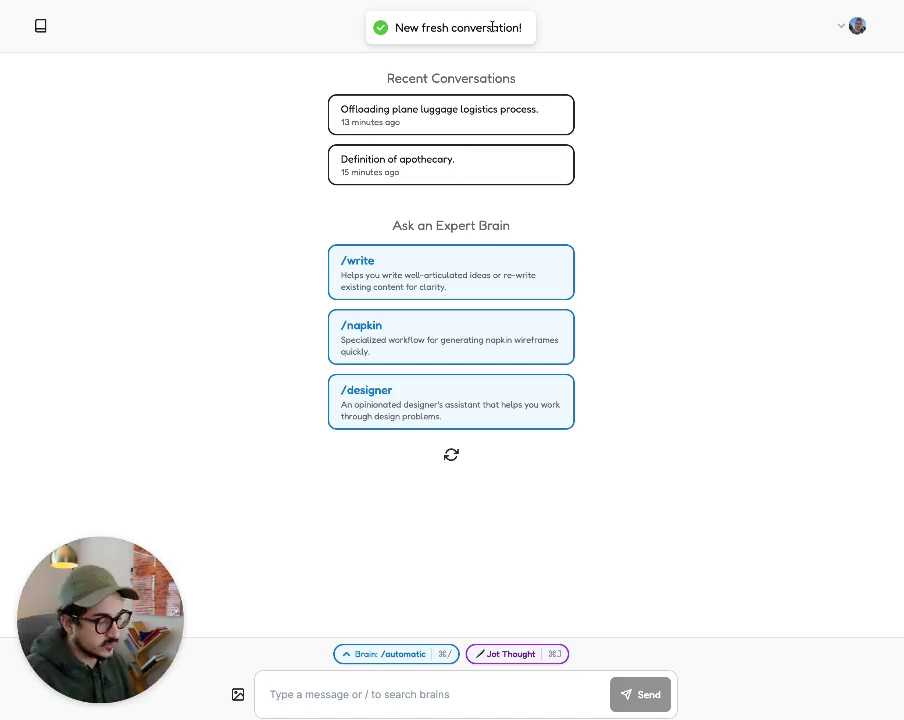
pyautogui.press('super+j')
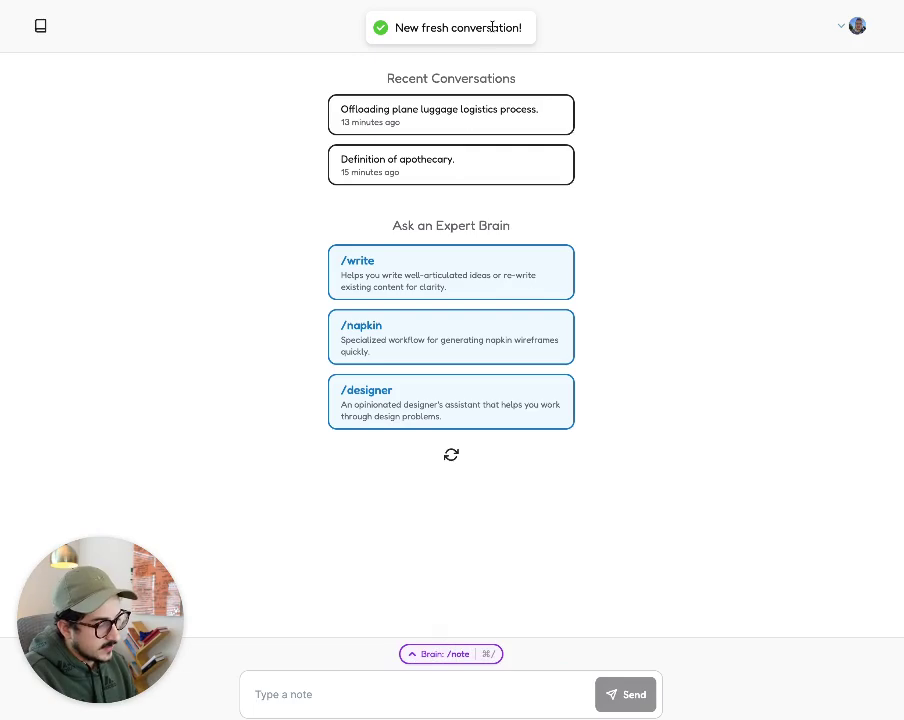
pyautogui.write('I need to inve')
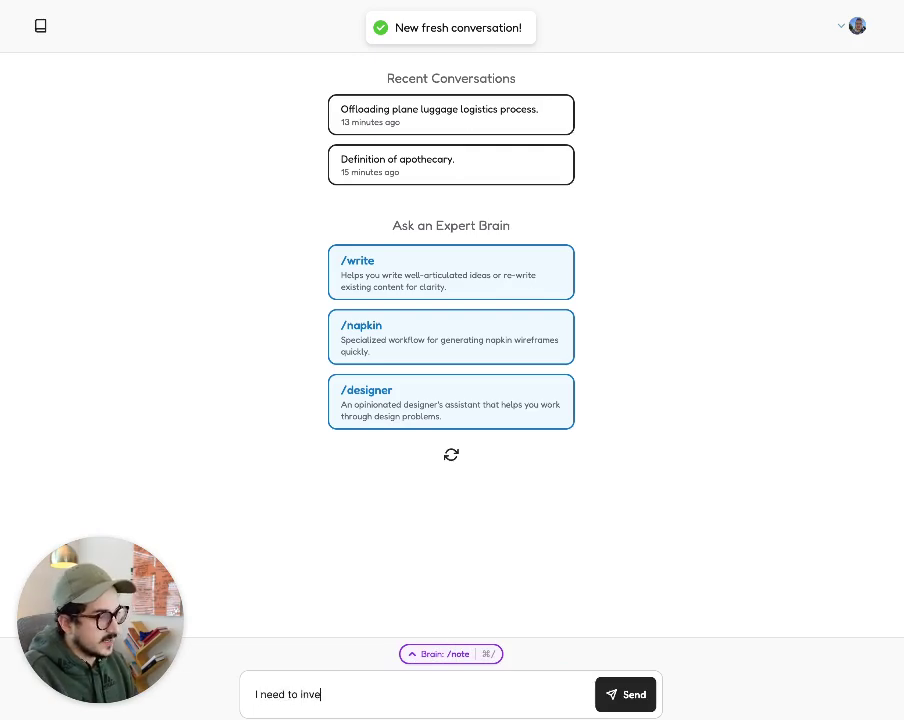
pyautogui.write('stigate h')
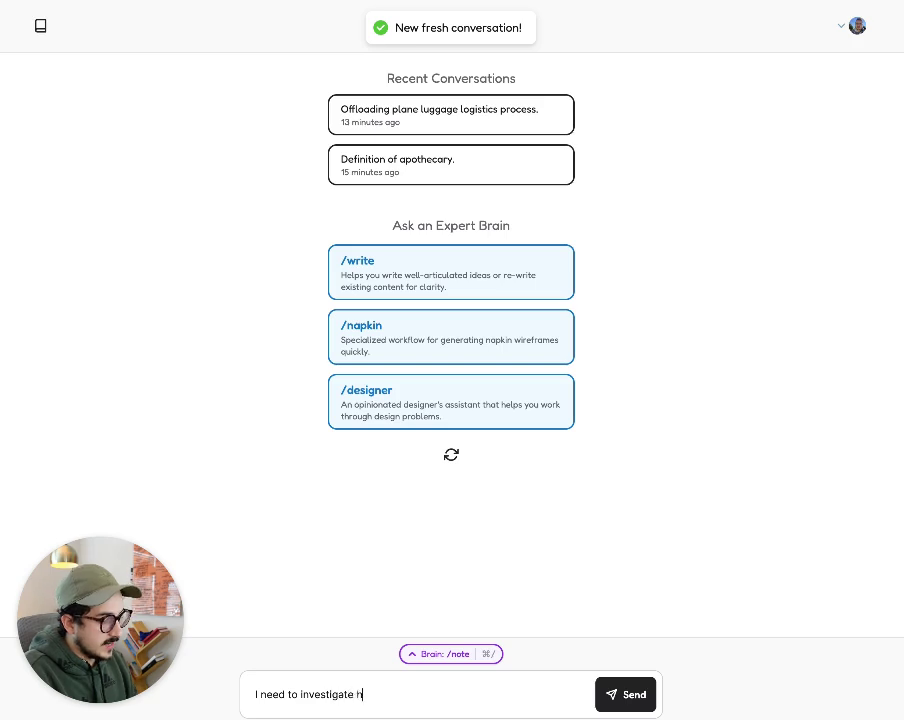
pyautogui.write('ow does R')
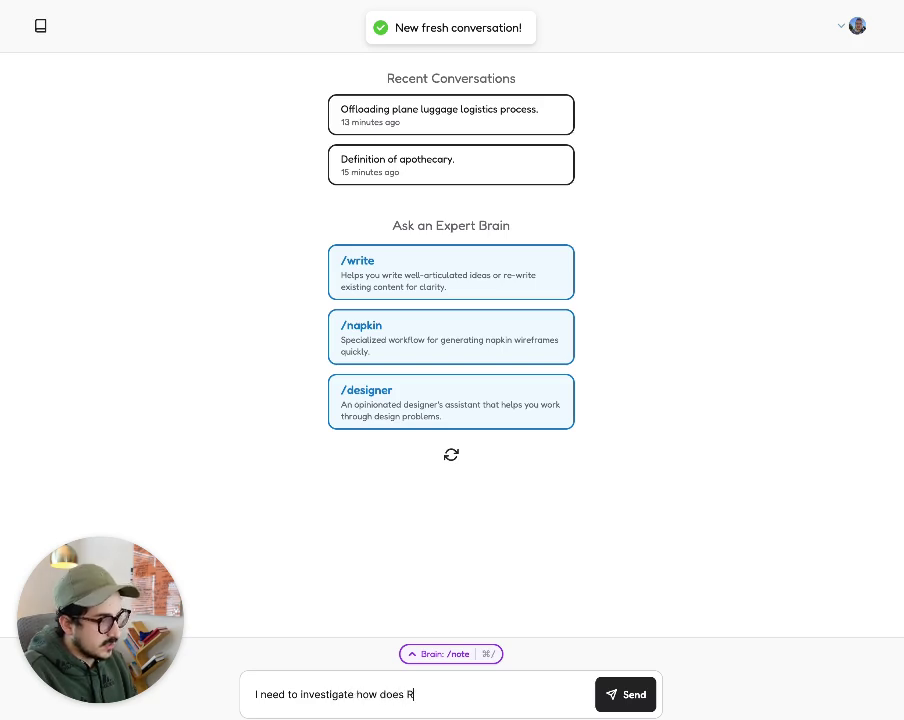
pyautogui.write('FID wo')
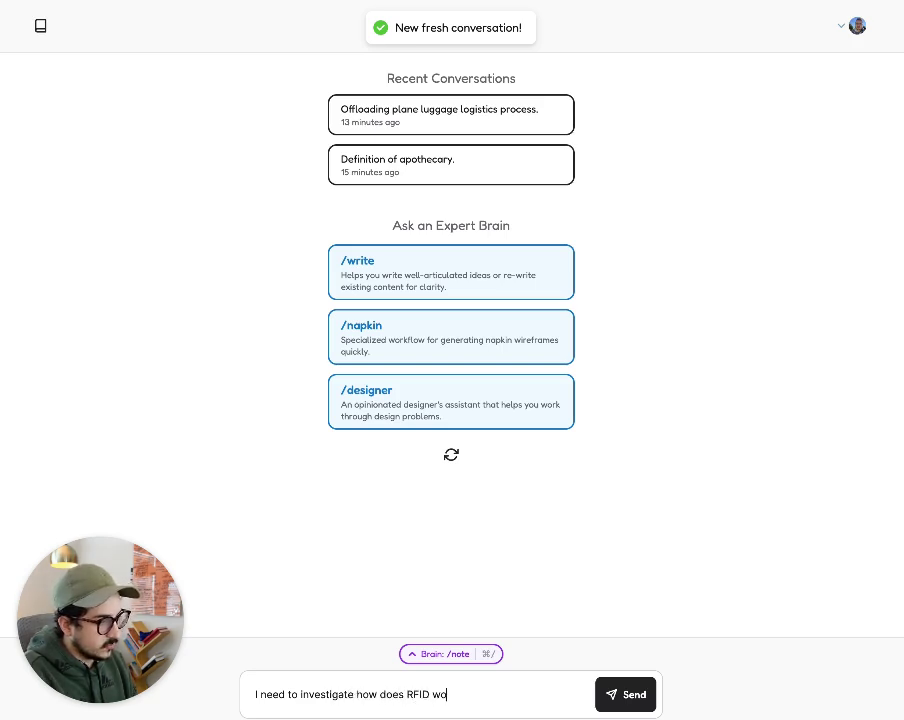
pyautogui.write('rks in the process o')
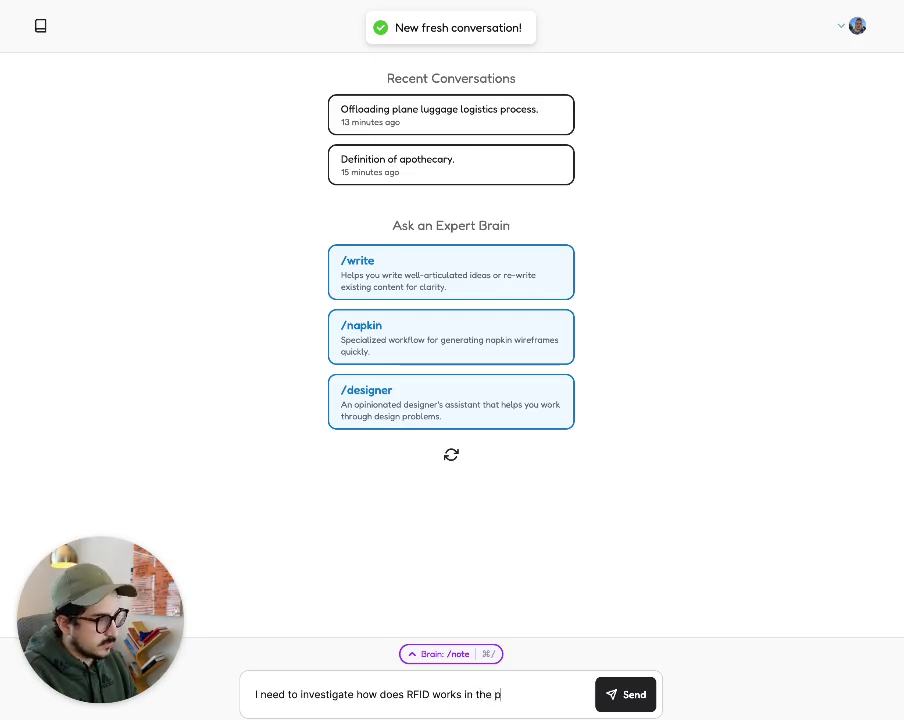
pyautogui.write('f bag')
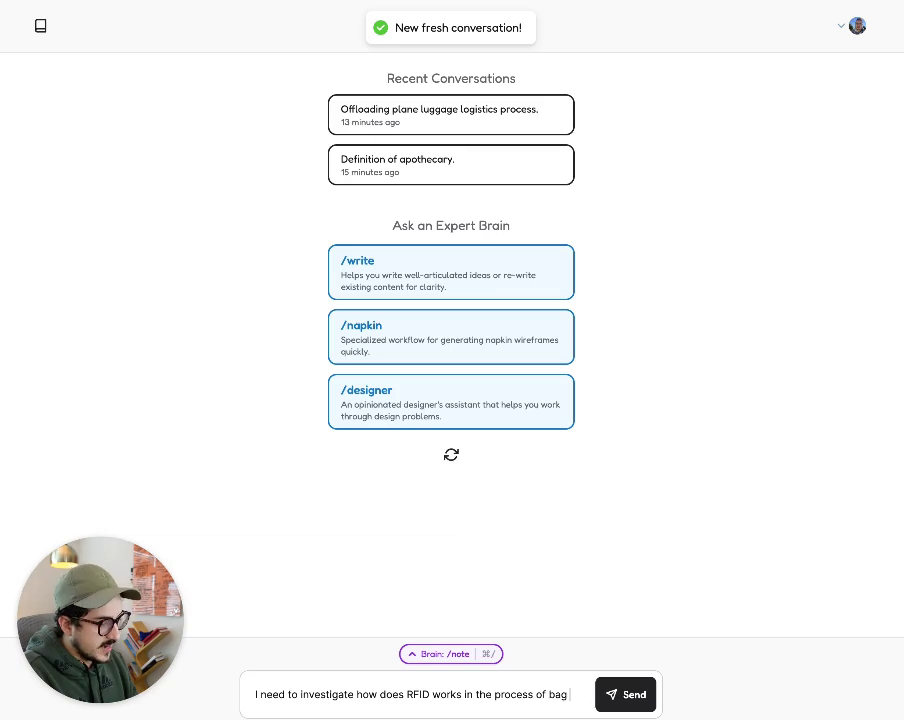
pyautogui.write(' logistics at')
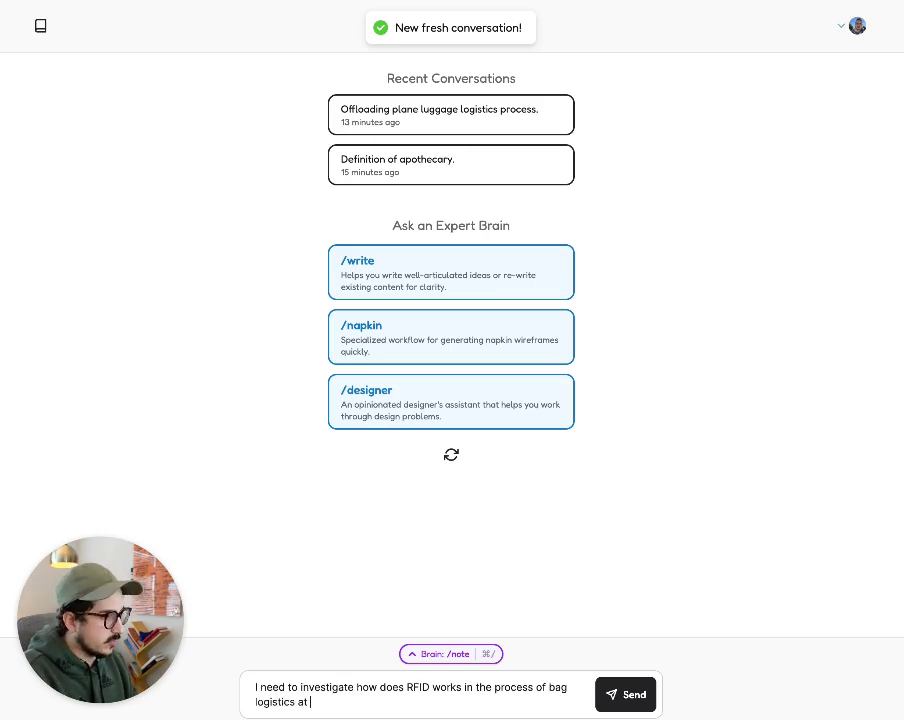
pyautogui.write(' an airport')
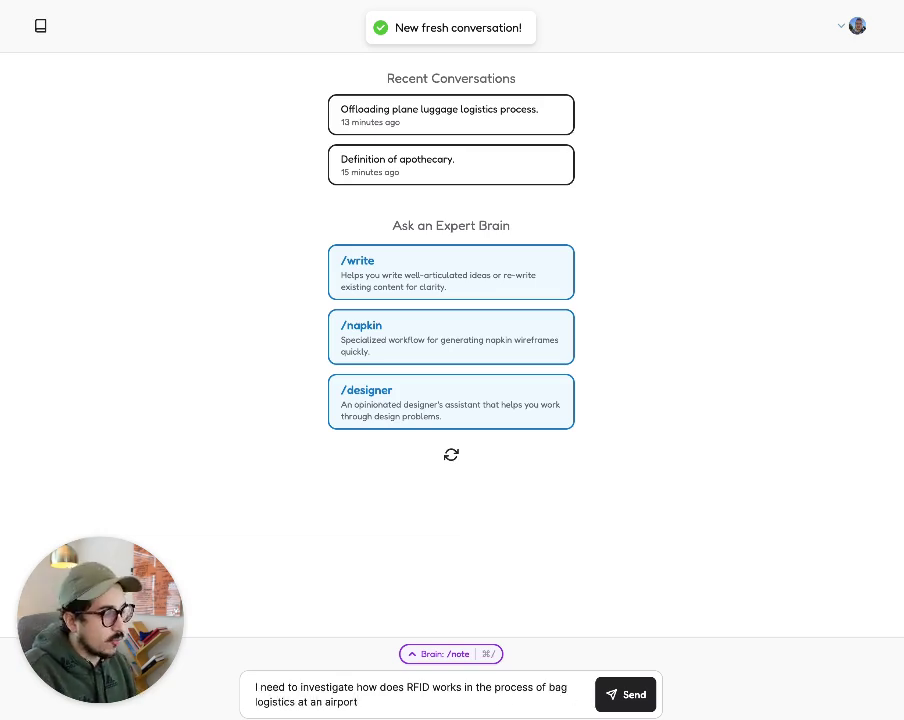
pyautogui.write('?')
pyautogui.press('Return')
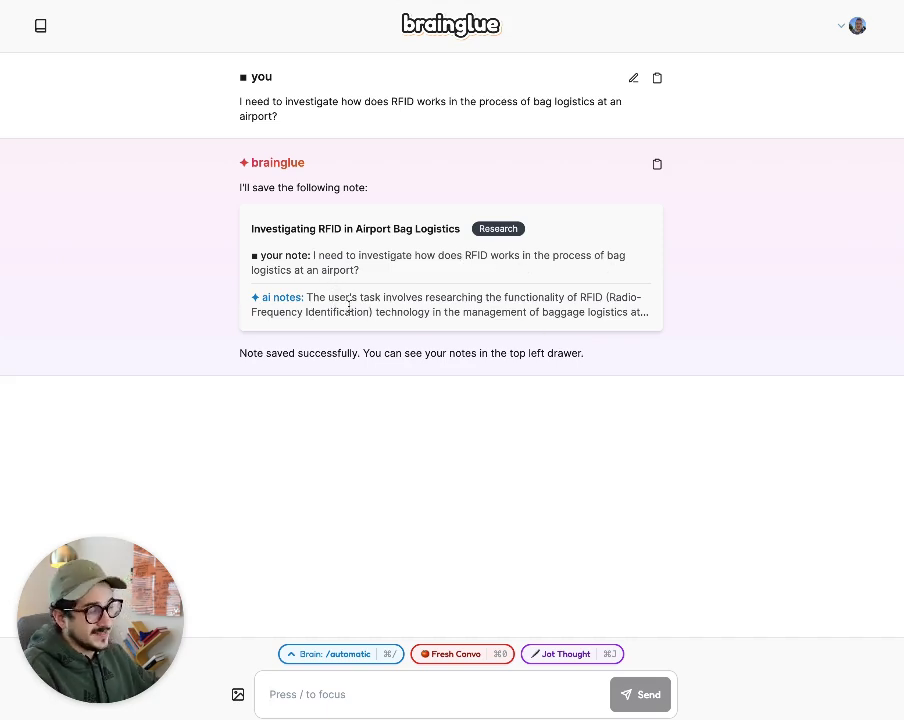
# Expand the RFID note card's truncated AI notes to show the full paragraph
pyautogui.moveTo(306, 297); pyautogui.dragTo(659, 321)
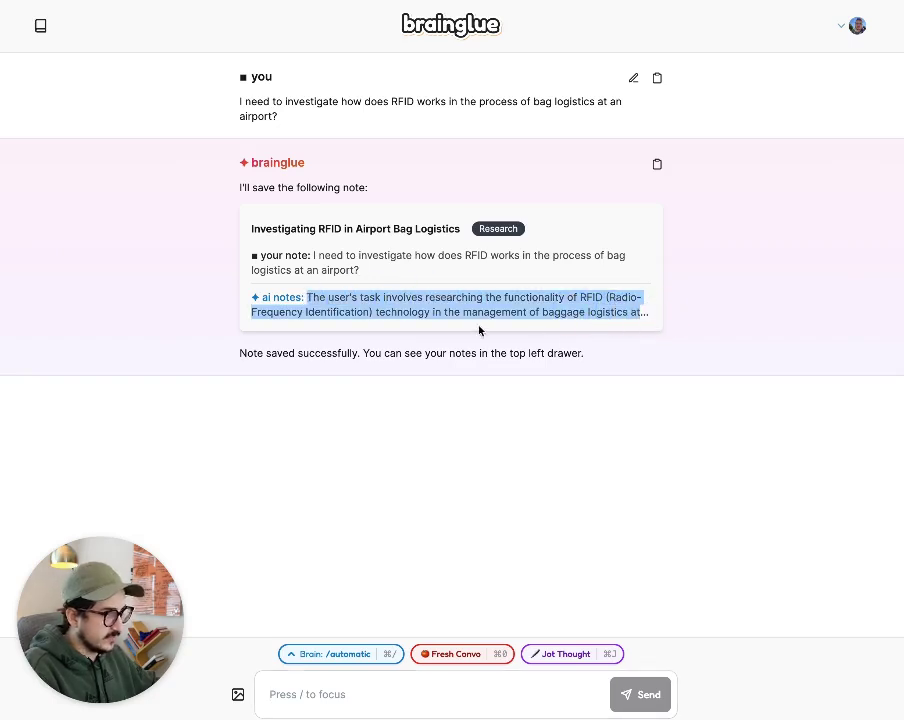
pyautogui.click(645, 306)
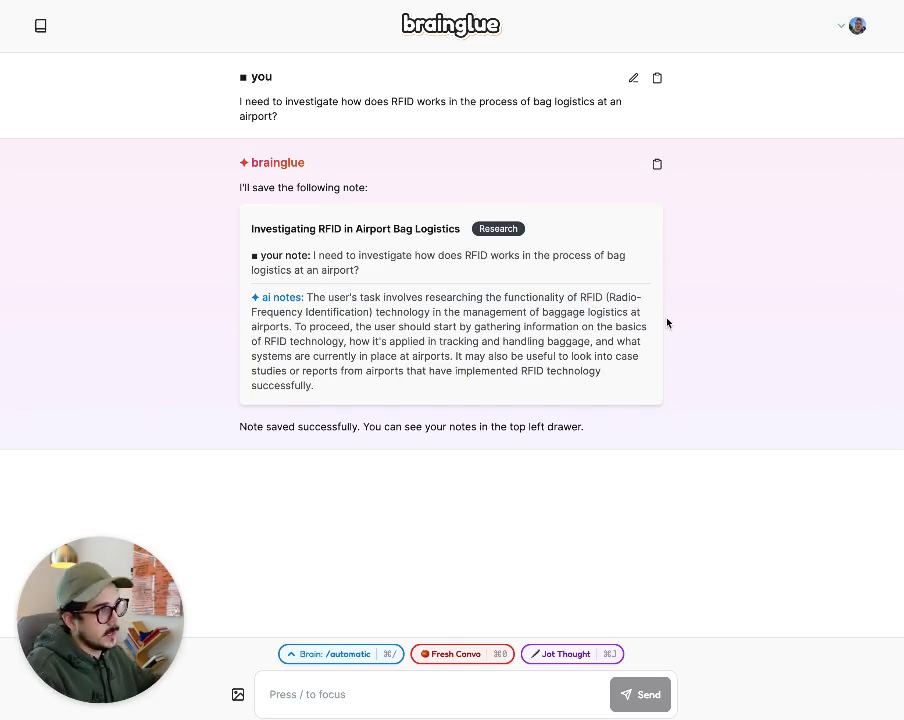
# Open the 'Investigating RFID in Airport Bag Logistics' note and add a sentence on how tag scanning relates
pyautogui.press('super+0')
pyautogui.click(40, 26)
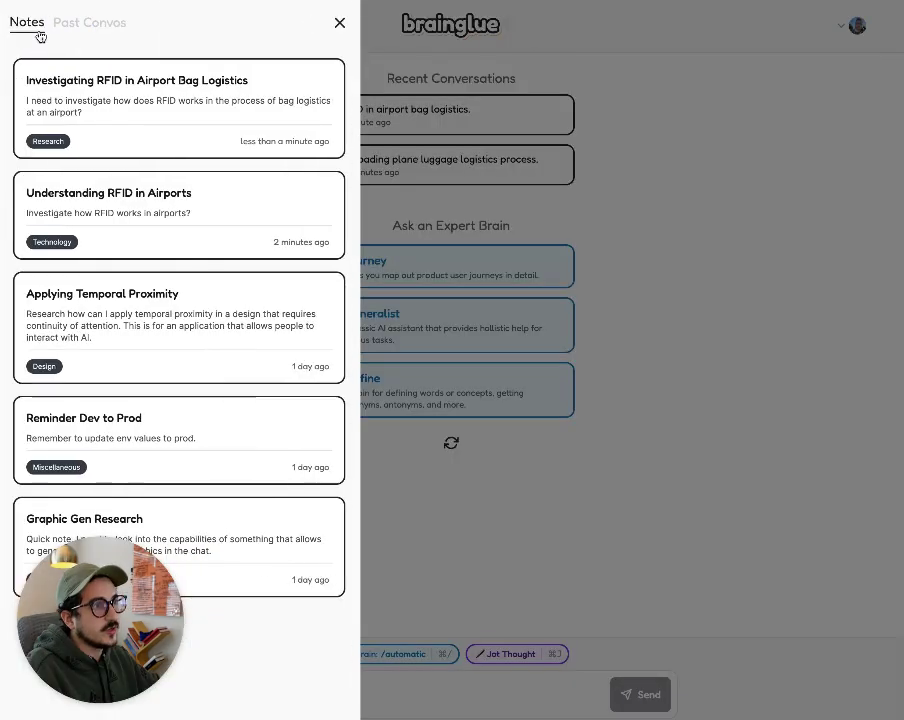
pyautogui.click(115, 114)
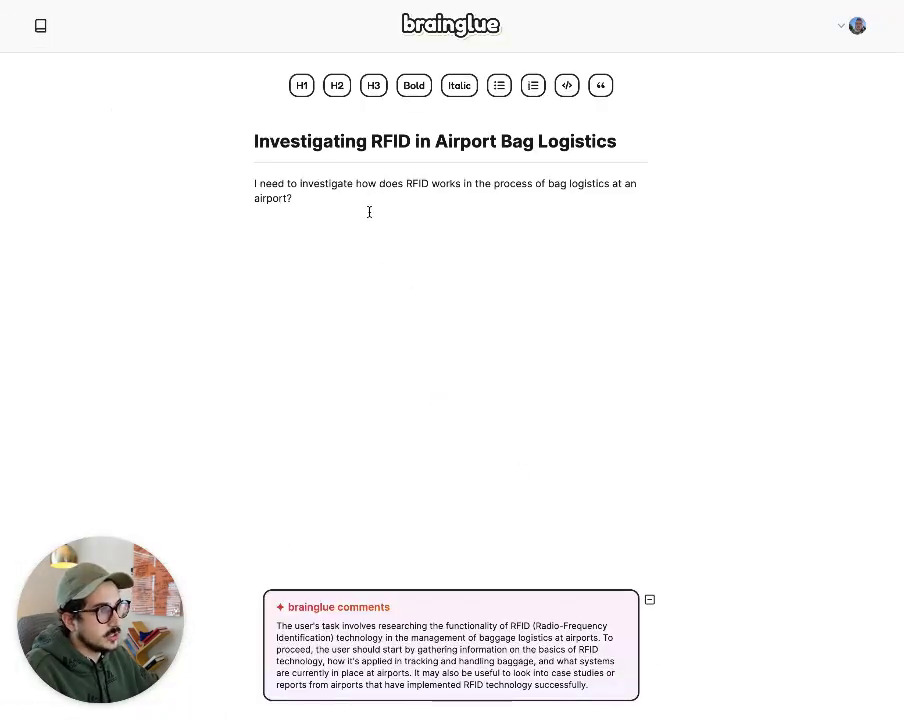
pyautogui.press('Return')
pyautogui.write('A')
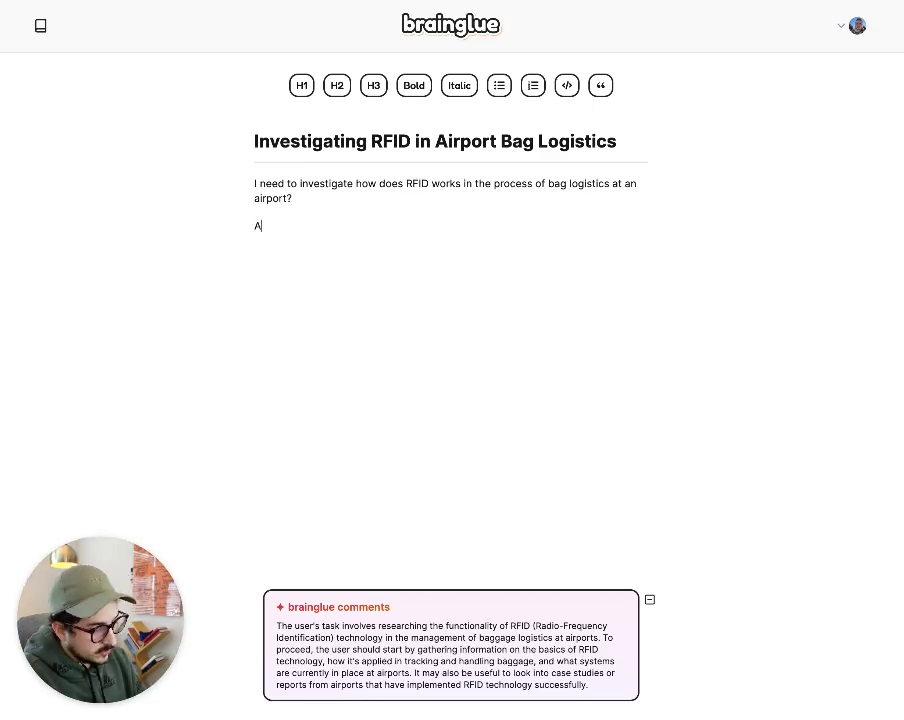
pyautogui.write('lso I need to')
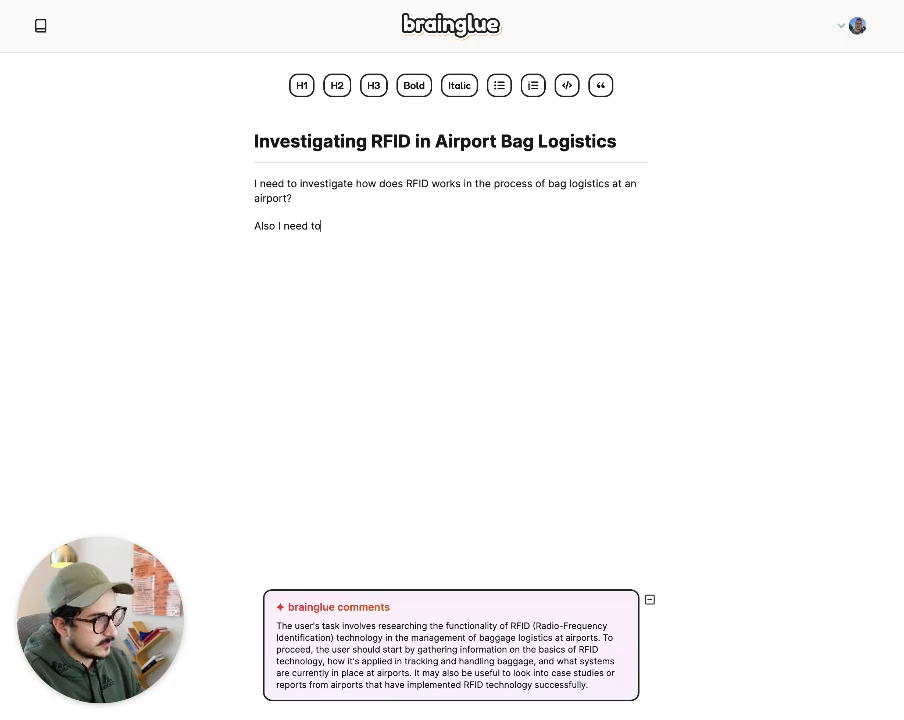
pyautogui.write(' figure out how')
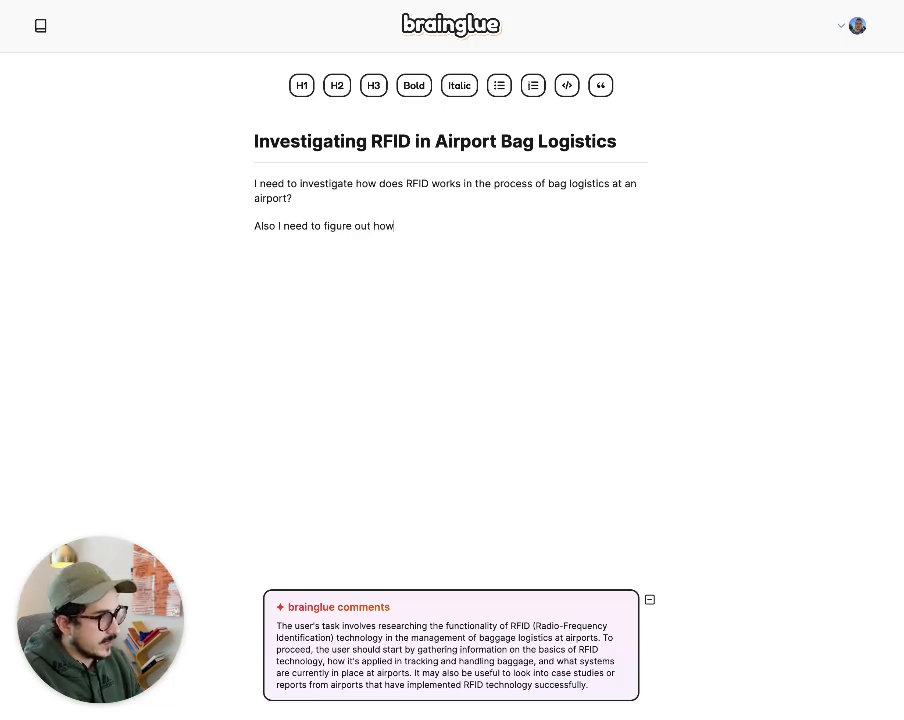
pyautogui.write(' scanning ')
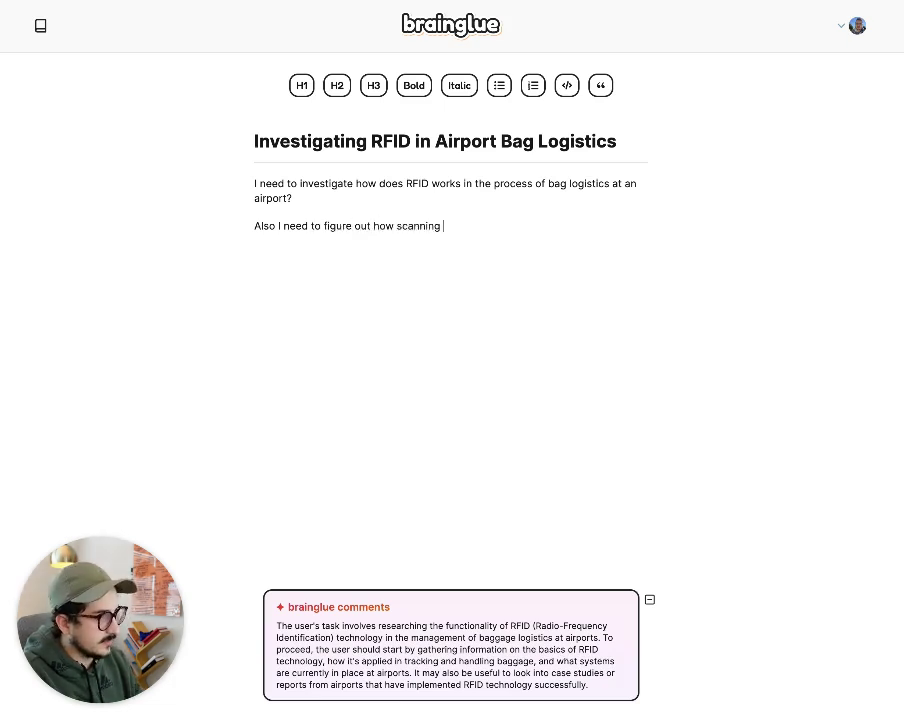
pyautogui.write('the tags ')
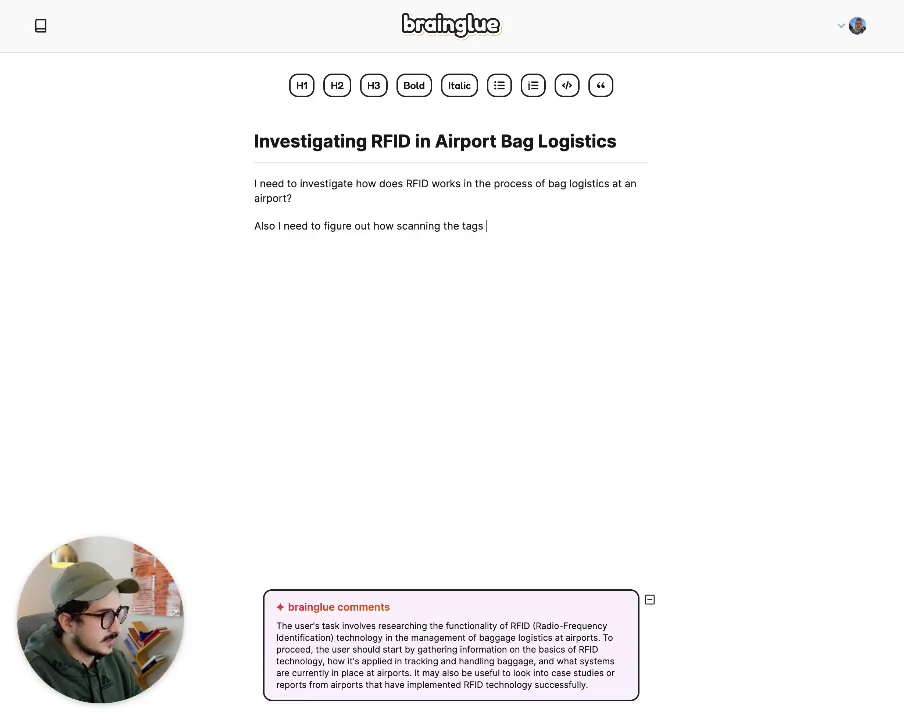
pyautogui.write('is relate')
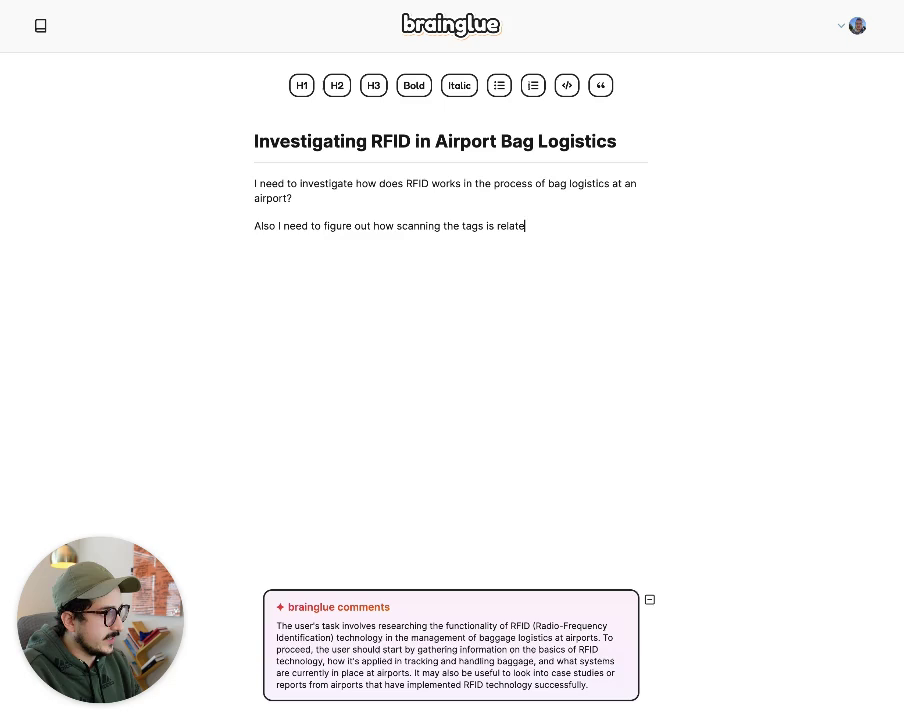
pyautogui.write('d to this')
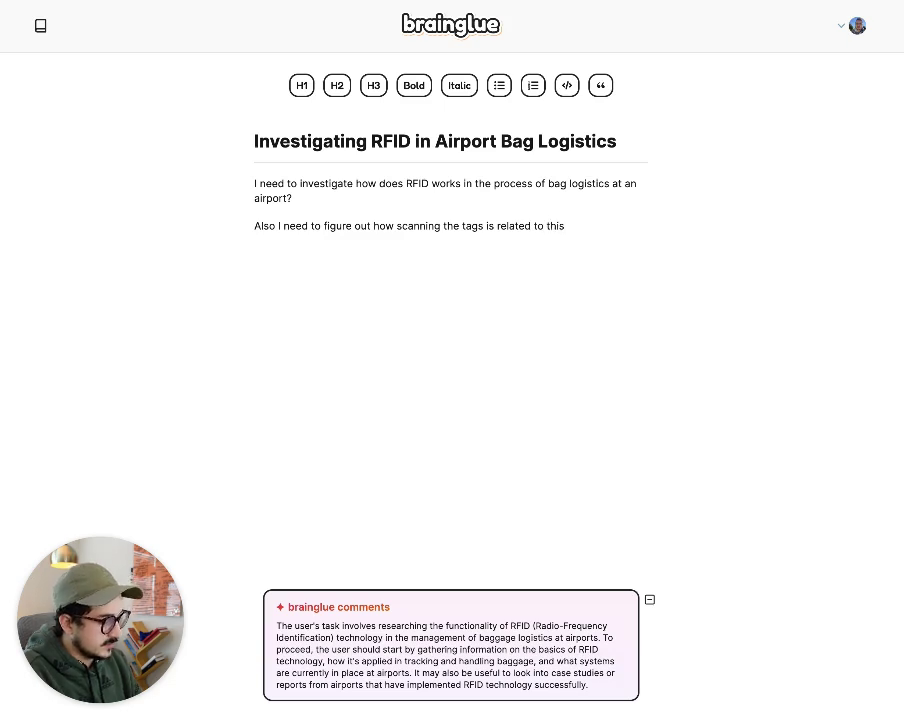
pyautogui.write('.')
# End the scanning sentence so the AI comments refresh into four RFID research bullets, then read them
pyautogui.press('Return')
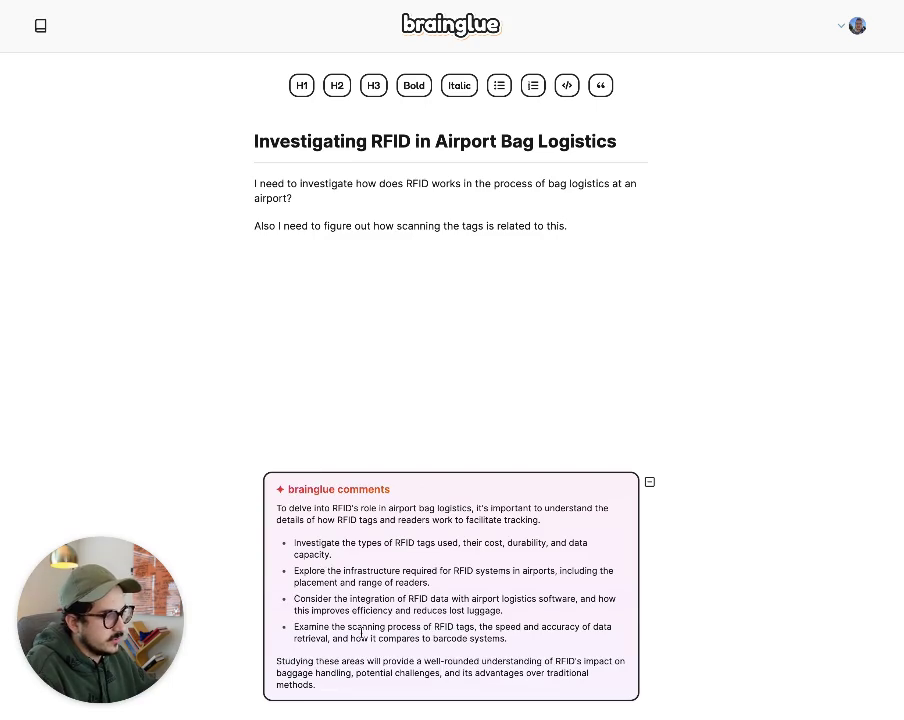
pyautogui.click(433, 568)
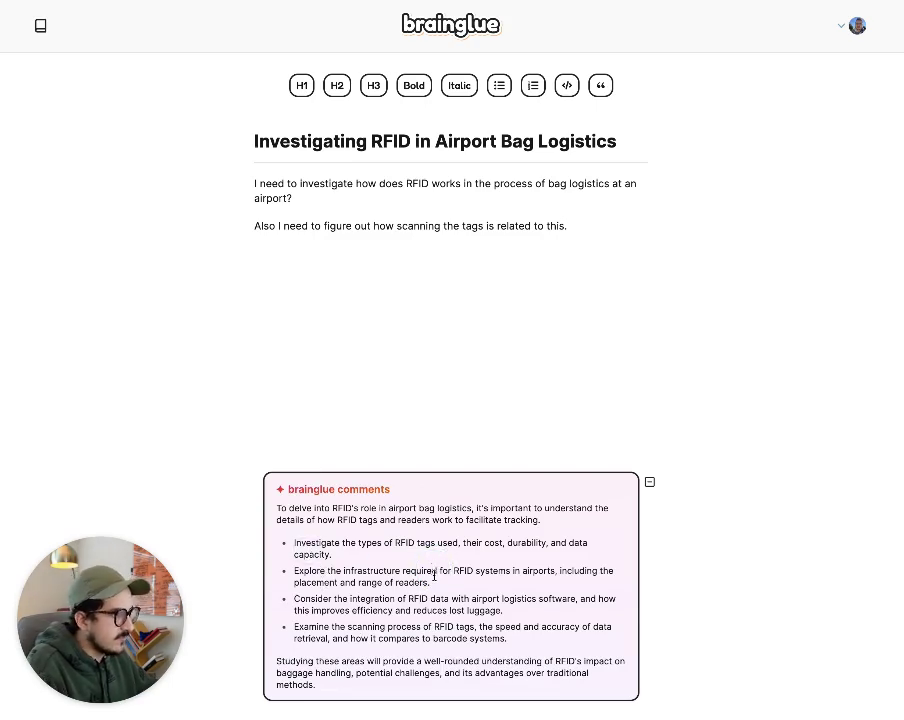